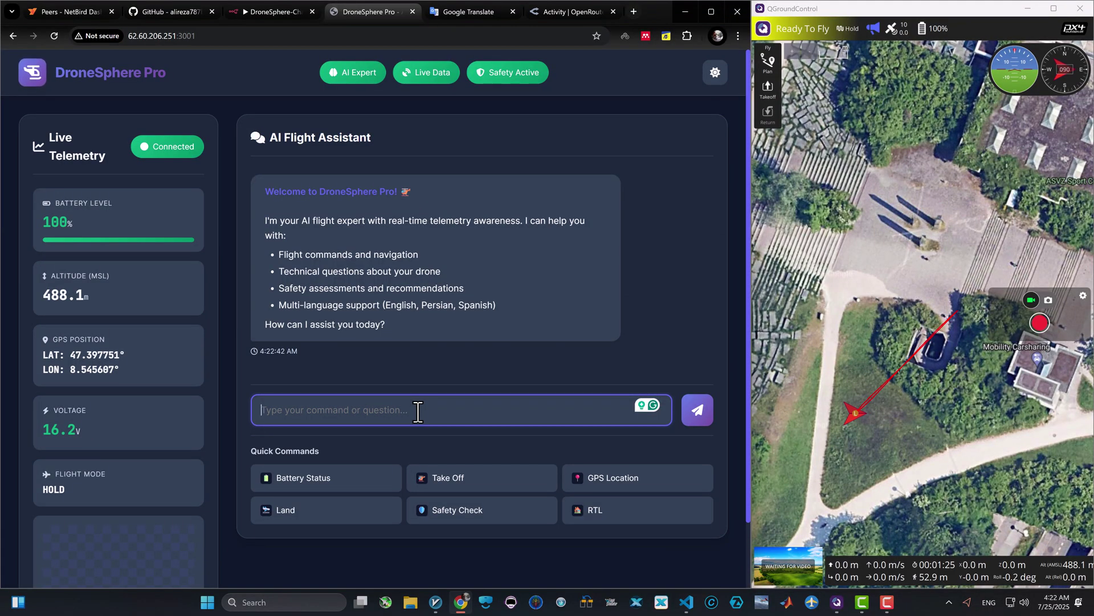
# - Type a chat request: take off to 20m, fly a 20m square at 30m pausing 5s per corner, then return
pyautogui.write('lets takeof to')
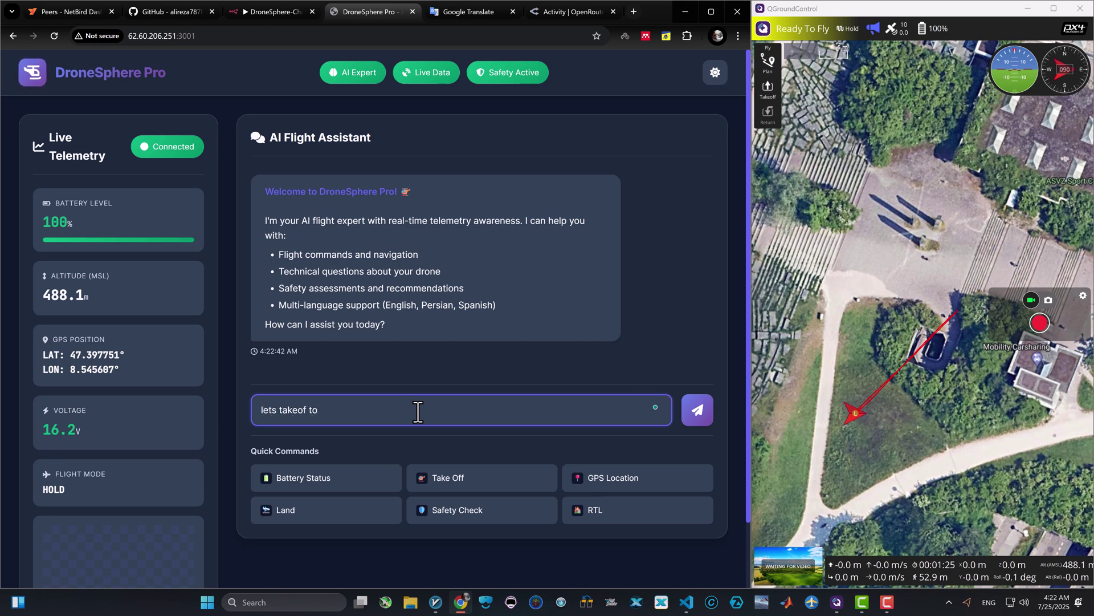
pyautogui.write(' 20m, wait 5s, then create a square with bunch on goto N')
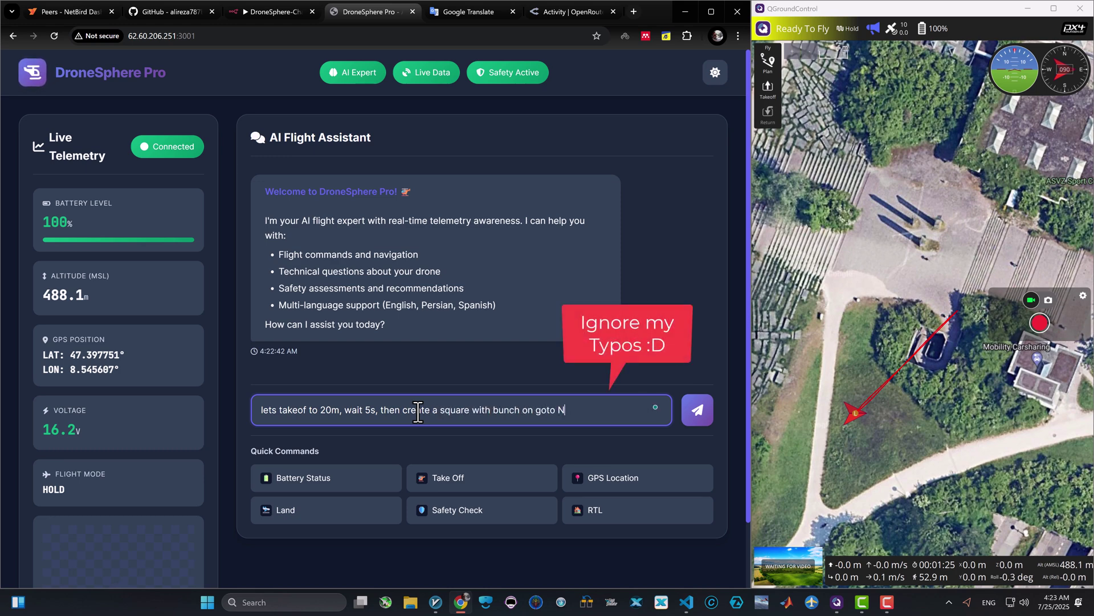
pyautogui.write('ED commands all at a')
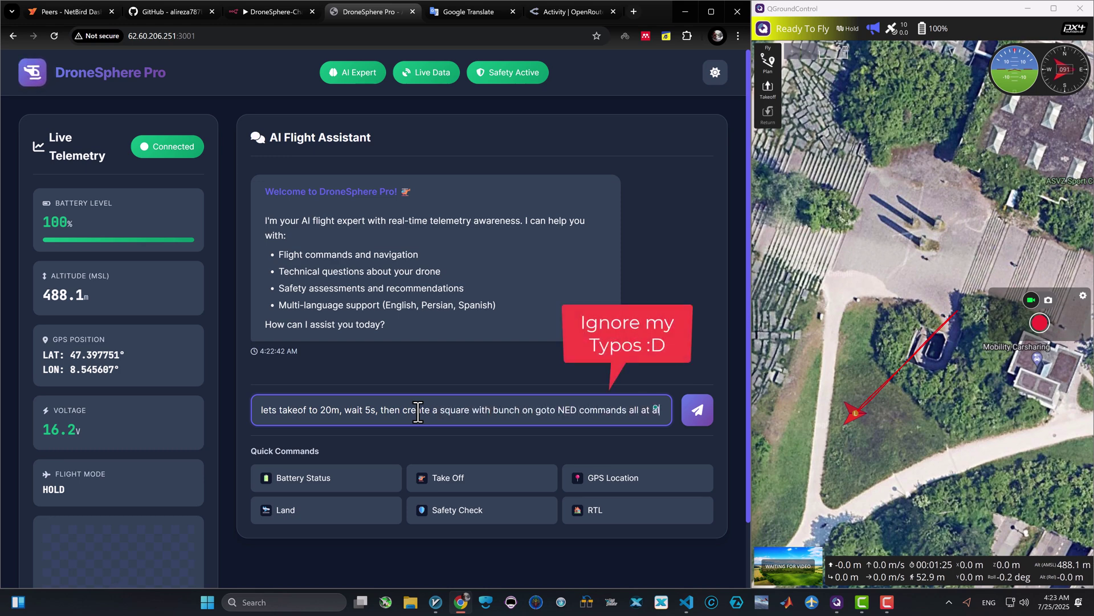
pyautogui.write('ltitude of 30m abo')
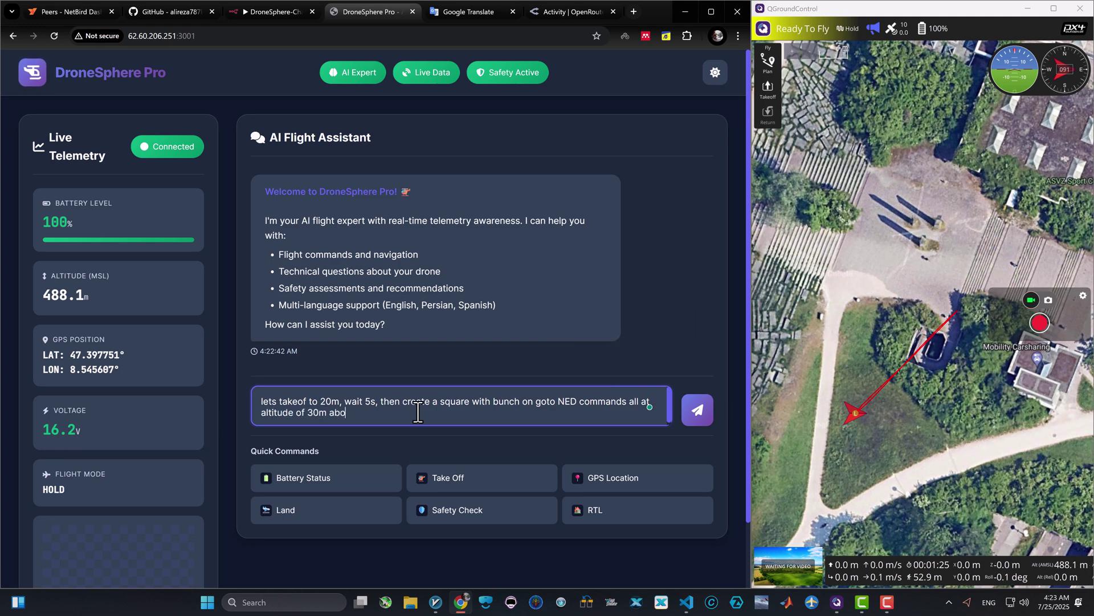
pyautogui.write('ach')
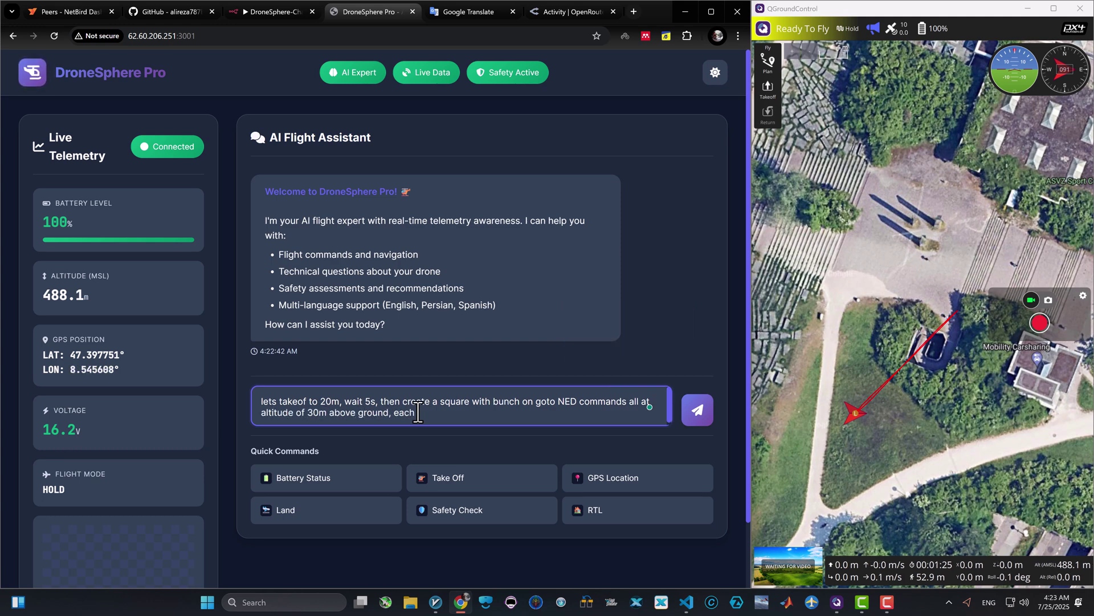
pyautogui.write(' droner length of ')
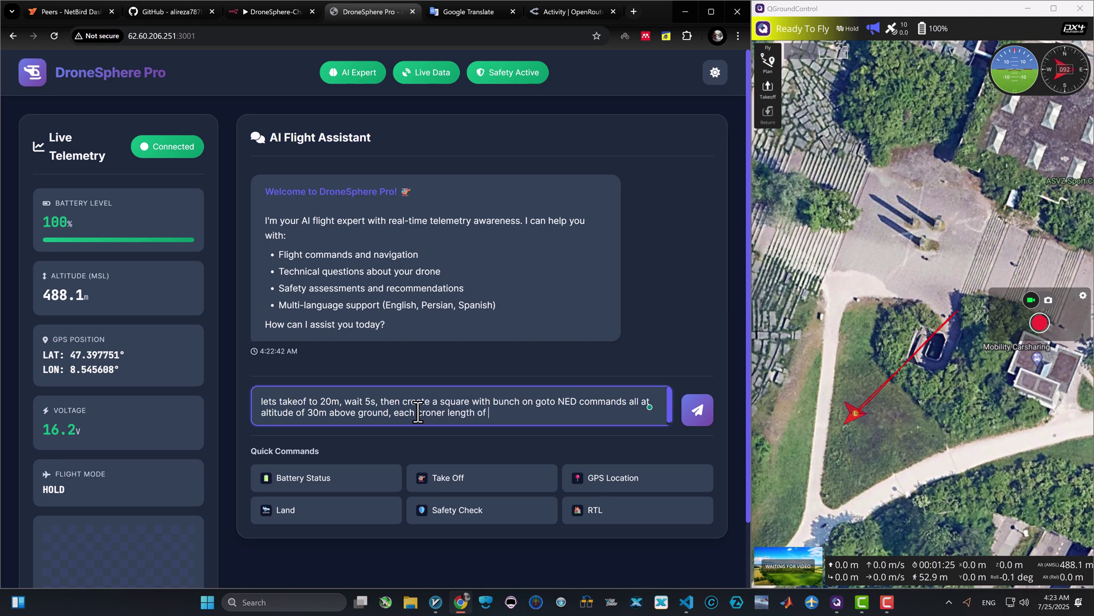
pyautogui.write('20m, wait 5s a')
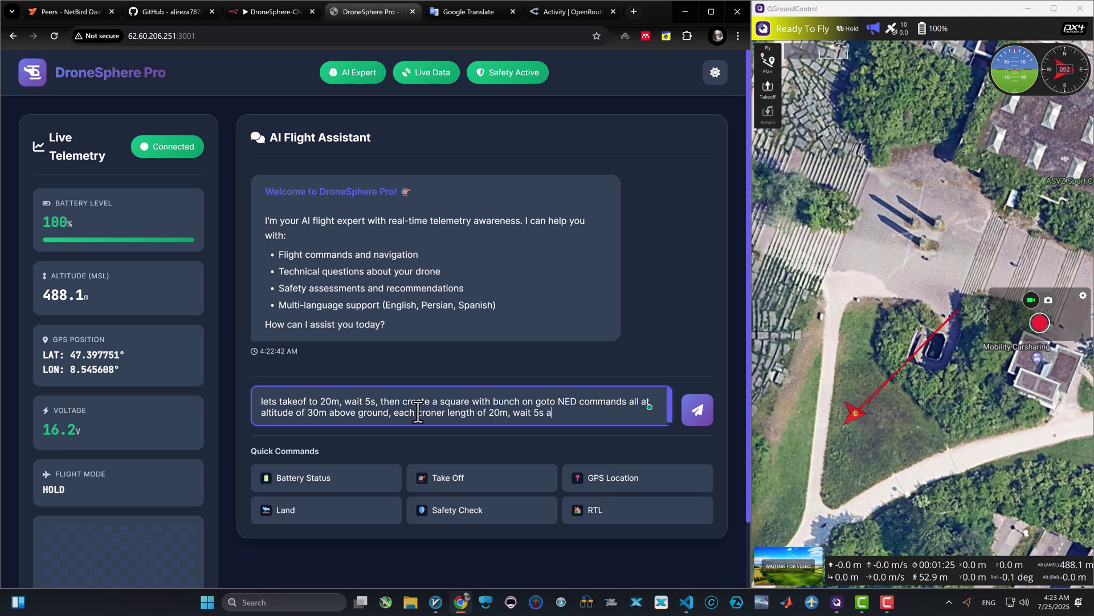
pyautogui.write('t each corner')
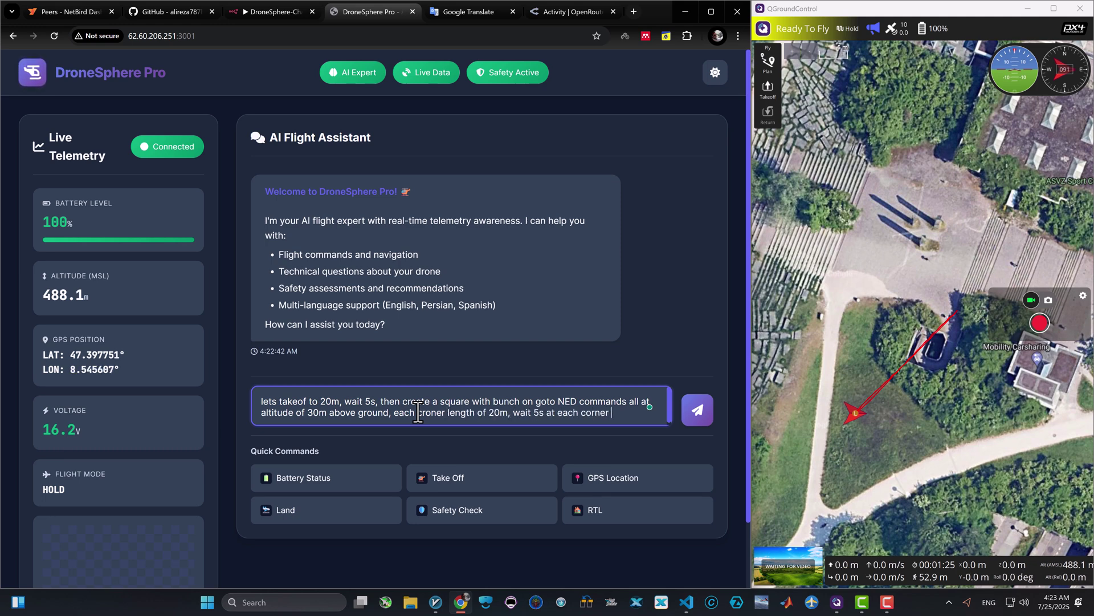
pyautogui.write(' and then re')
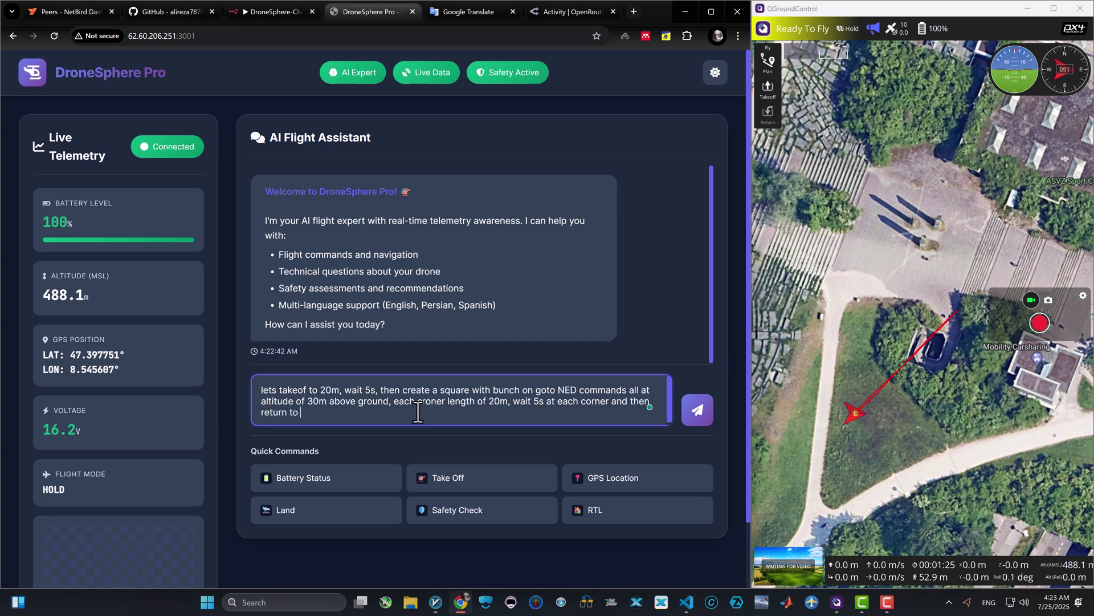
pyautogui.write('turn rtl')
# - Send the square-flight request, read the 11 queued commands, and watch the flight on the QGroundControl map
pyautogui.press('Return')
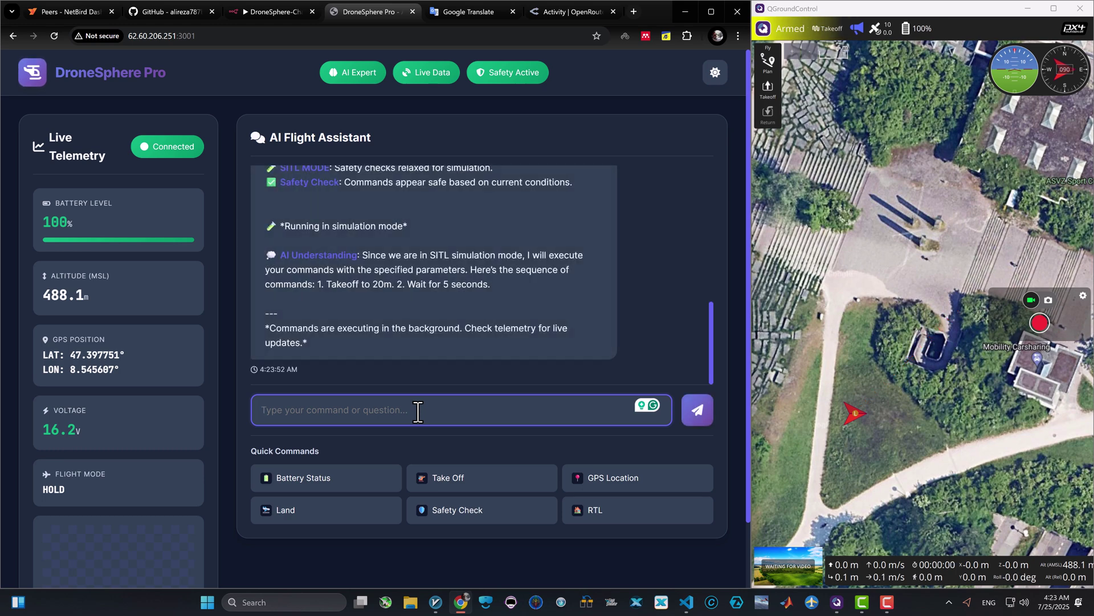
pyautogui.scroll(2, 467, 208)
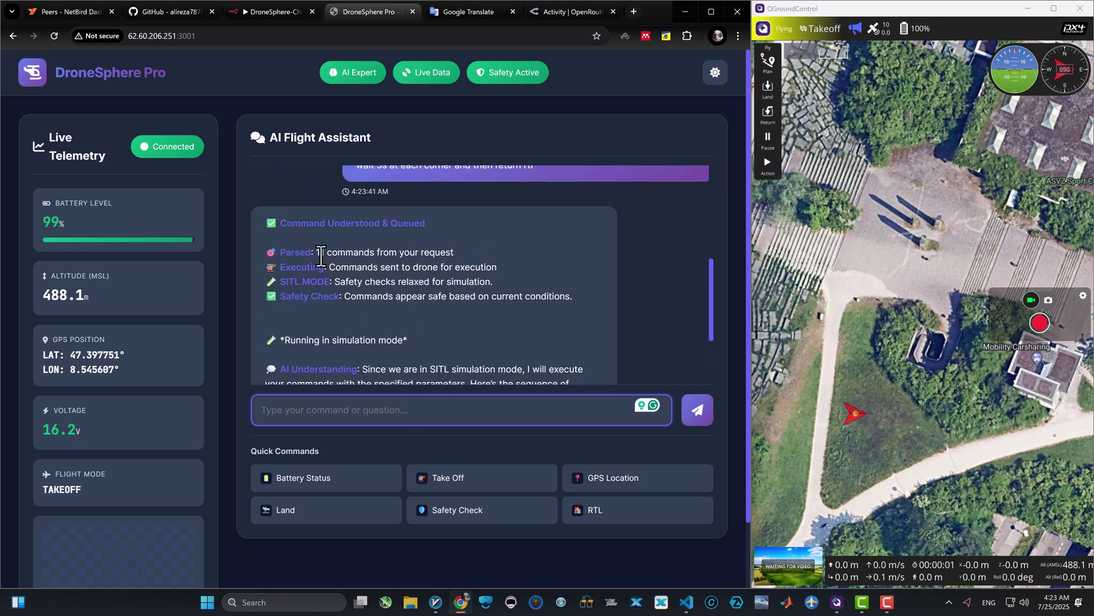
pyautogui.scroll(-2, 323, 252)
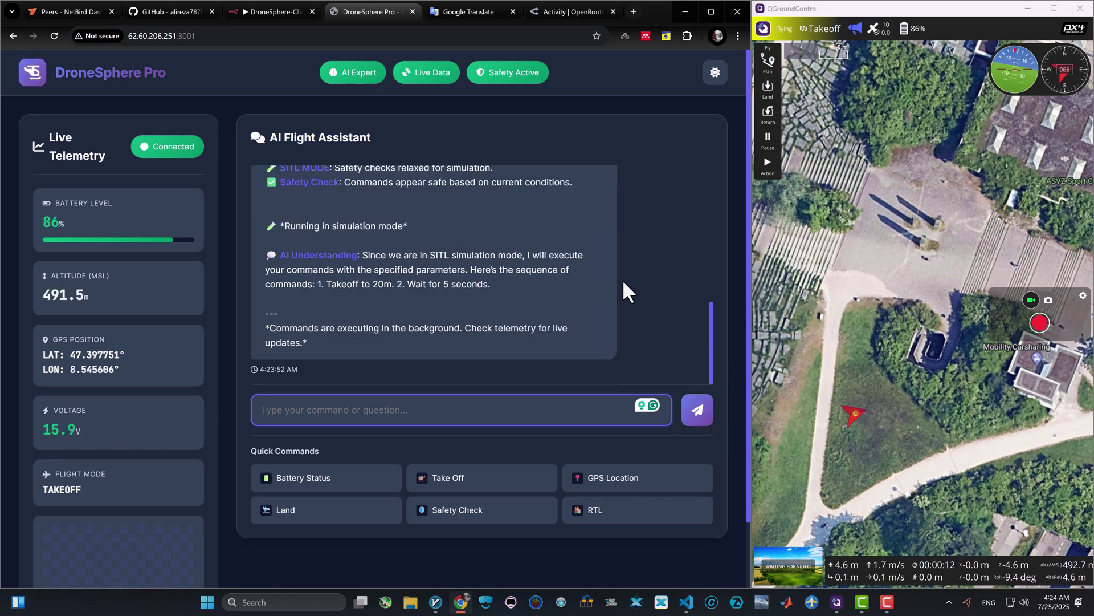
pyautogui.scroll(4, 622, 279)
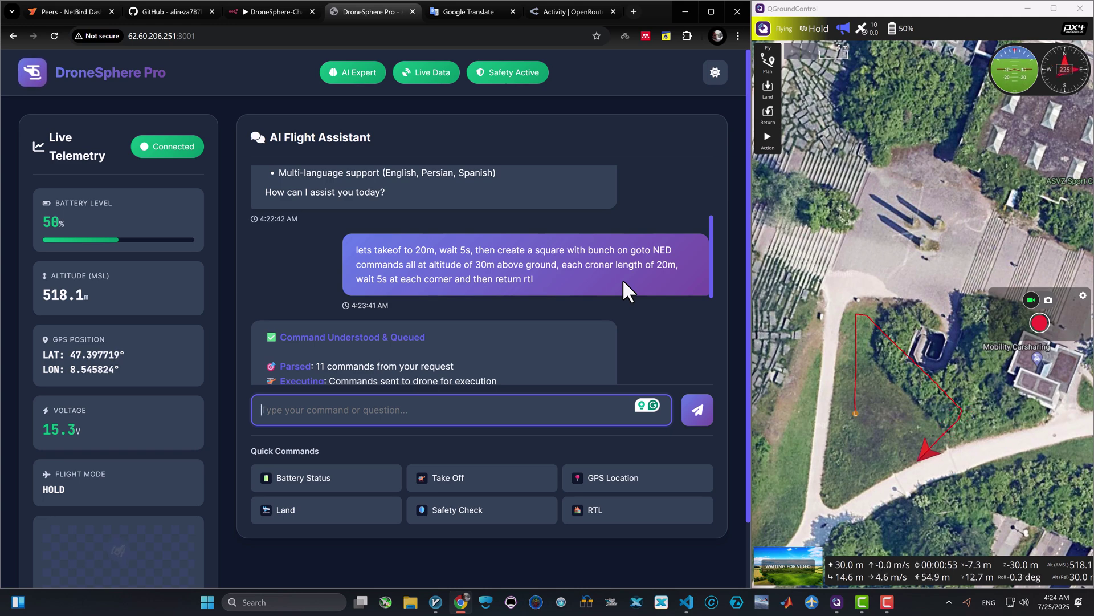
pyautogui.click(854, 414)
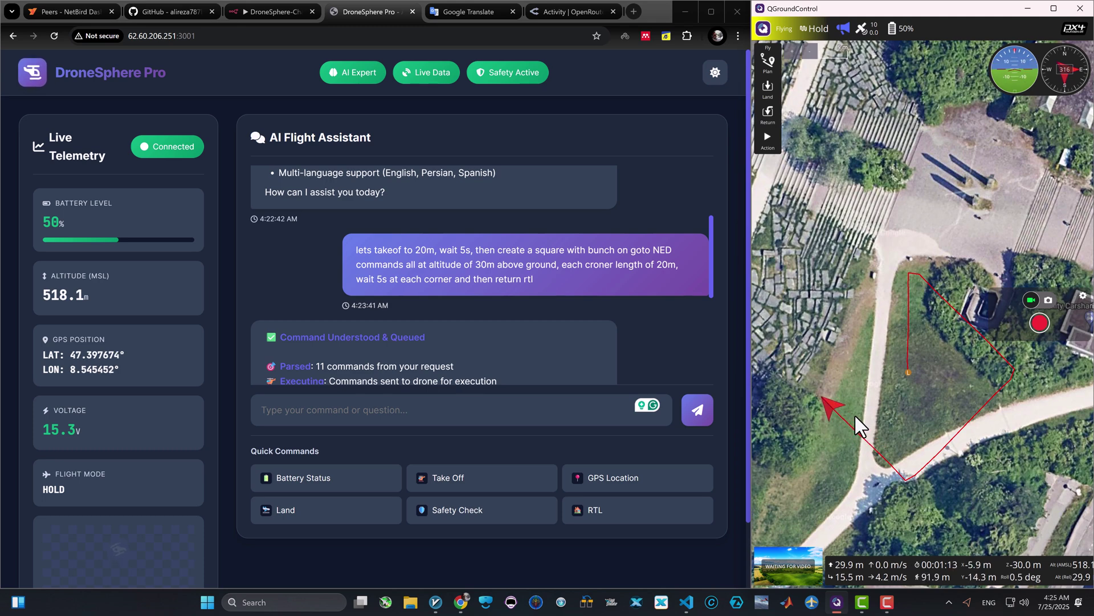
# - Ask 'where is the drone now?', then request the Battery Status (50%, 15.3V)
pyautogui.click(520, 403)
pyautogui.write('where ')
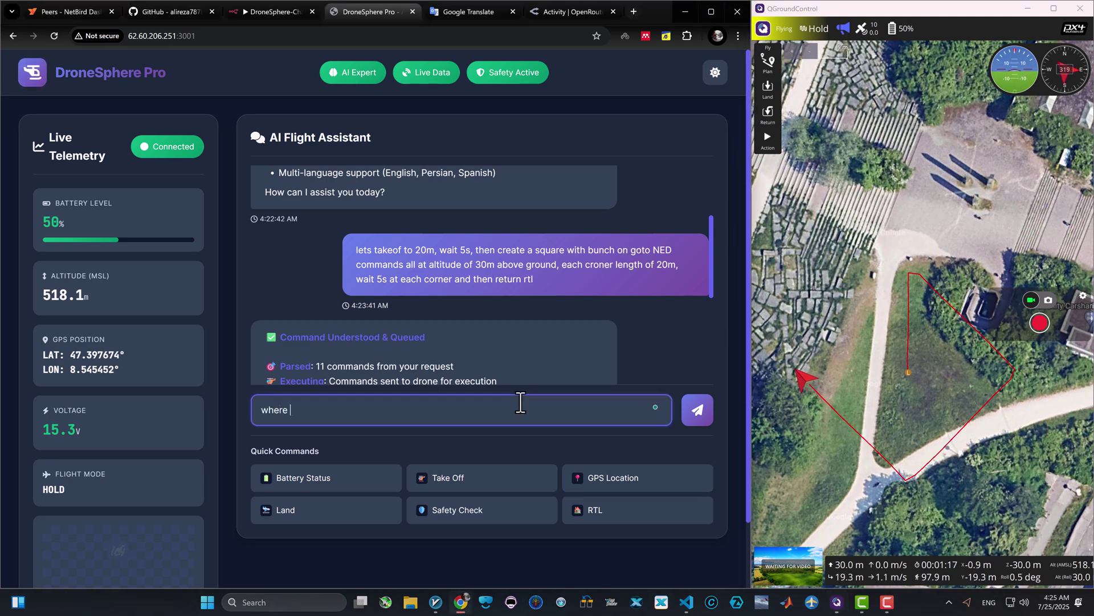
pyautogui.write('is the drone now?')
pyautogui.press('Return')
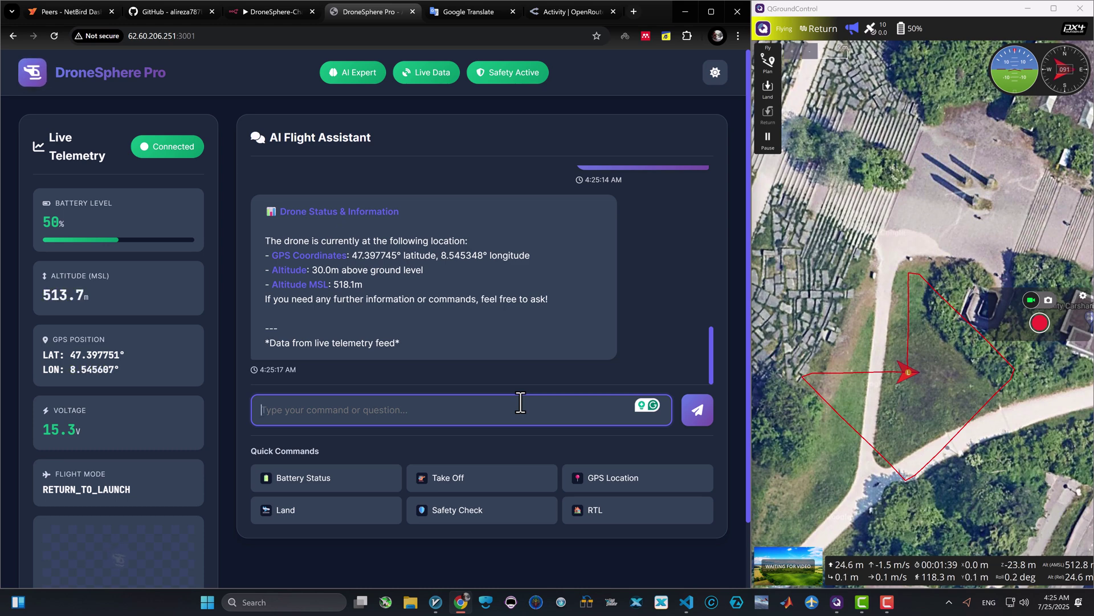
pyautogui.click(394, 484)
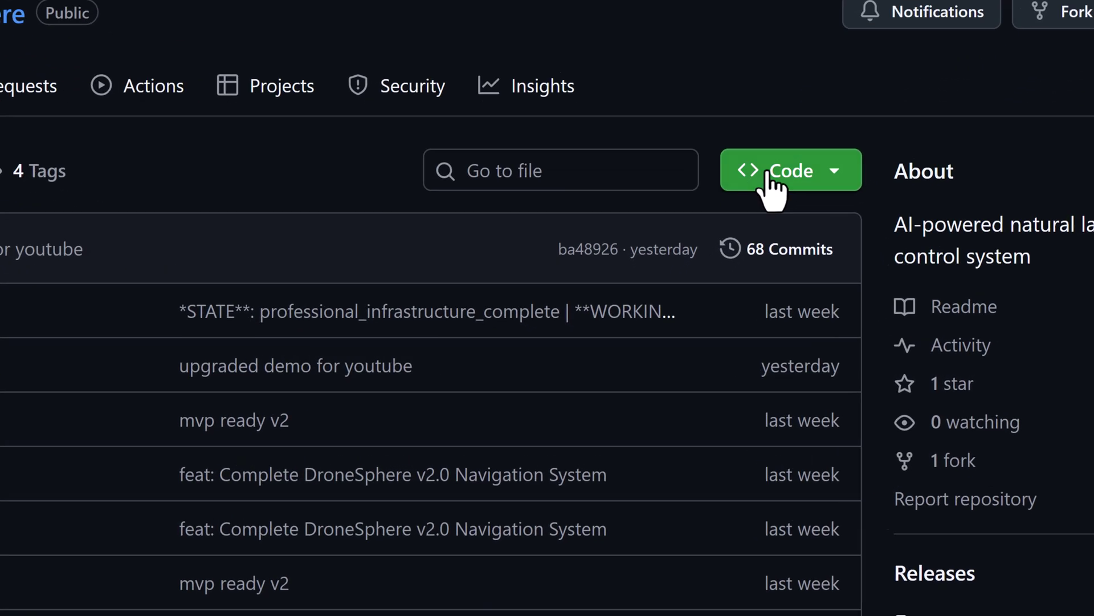
# - Glance at the Code clone options, then scroll the README to the Docker prerequisite line
pyautogui.click(739, 245)
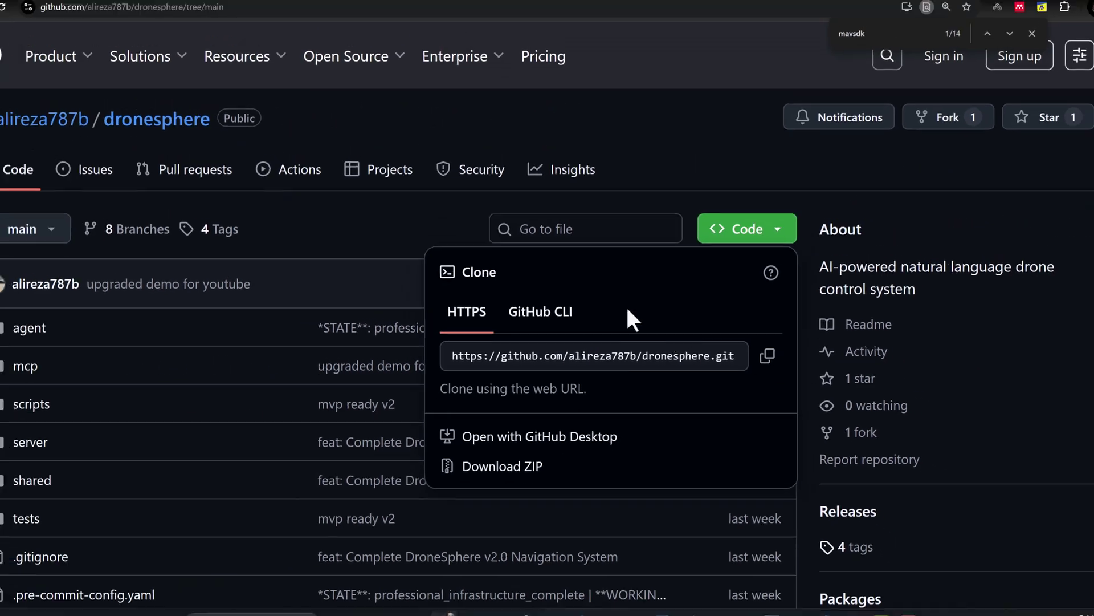
pyautogui.click(421, 232)
pyautogui.scroll(-10, 422, 234)
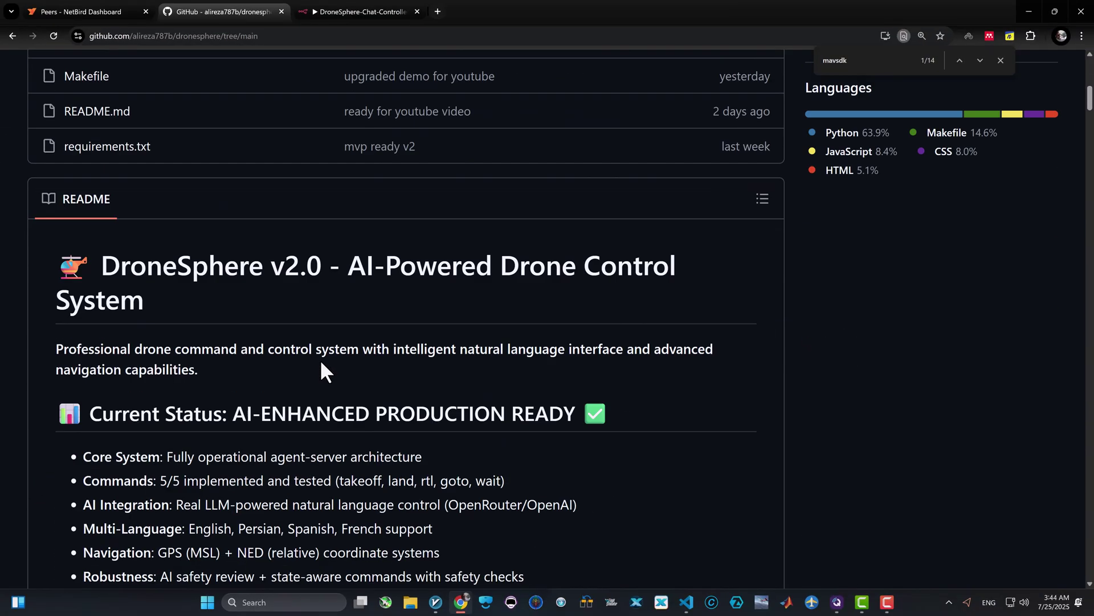
pyautogui.scroll(-10, 322, 371)
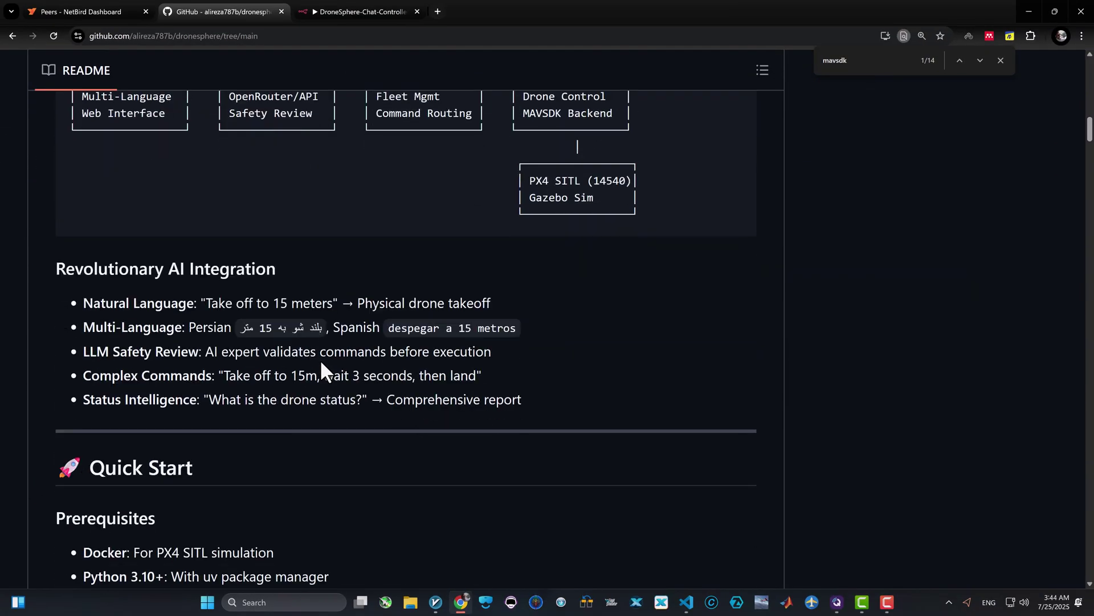
pyautogui.scroll(-2, 321, 363)
pyautogui.moveTo(93, 325); pyautogui.dragTo(217, 324)
pyautogui.tripleClick(217, 325)
pyautogui.click(172, 331)
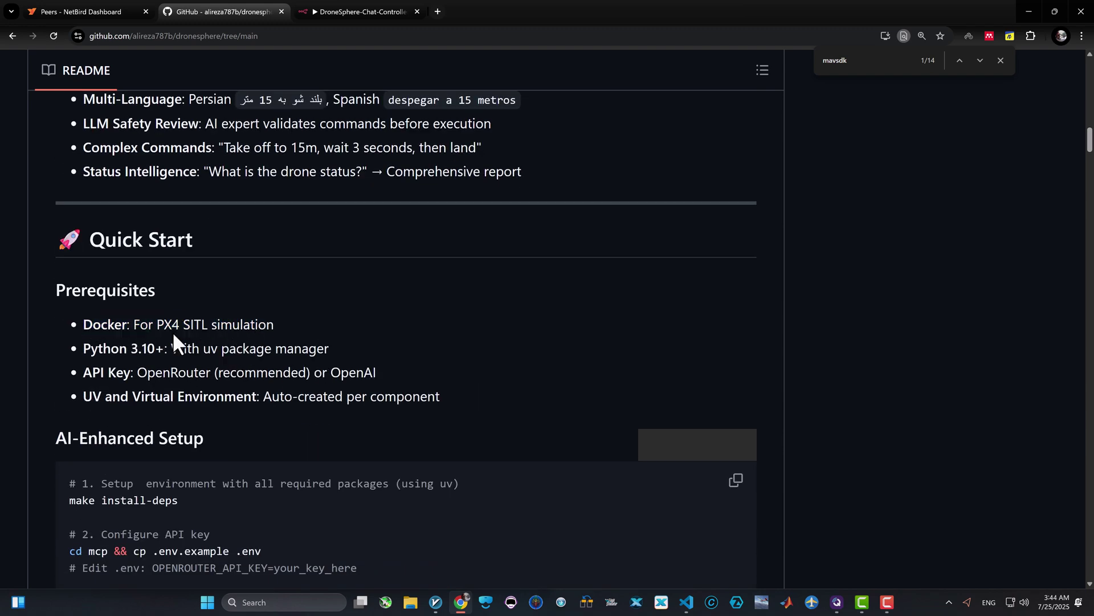
# - Highlight the uv, OpenRouter/OpenAI API key and virtual-environment prerequisites
pyautogui.scroll(-1, 76, 334)
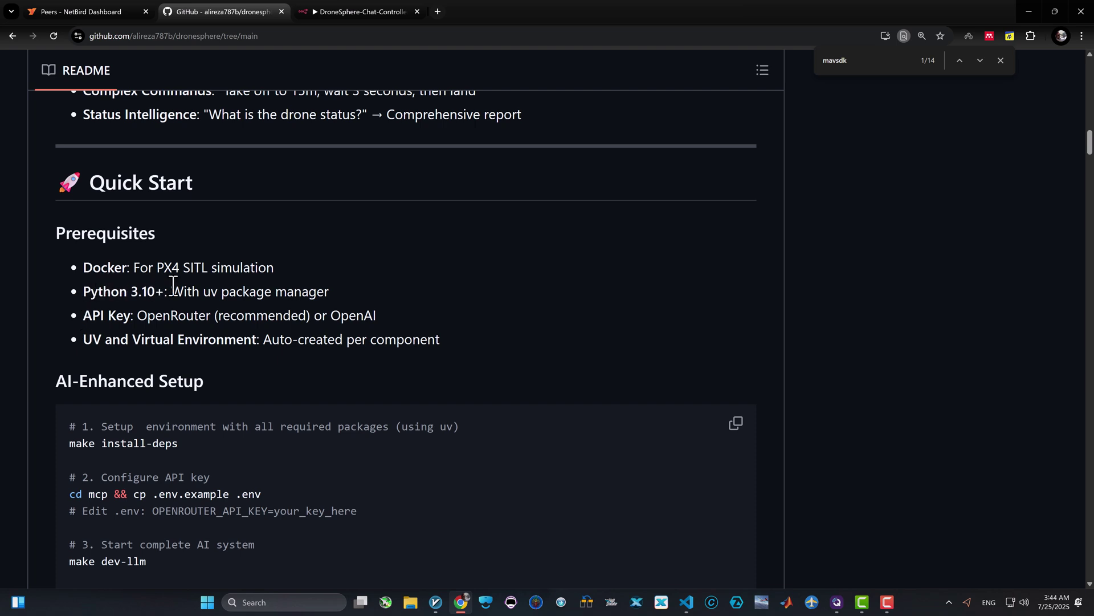
pyautogui.moveTo(204, 291); pyautogui.dragTo(334, 293)
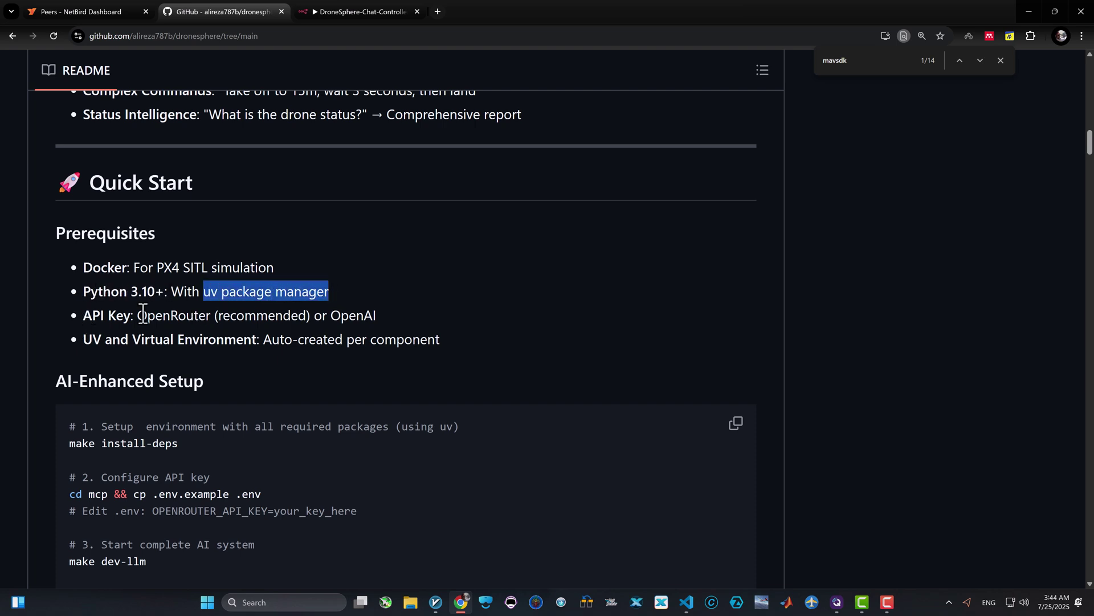
pyautogui.moveTo(148, 315); pyautogui.dragTo(195, 315)
pyautogui.moveTo(341, 315); pyautogui.dragTo(377, 317)
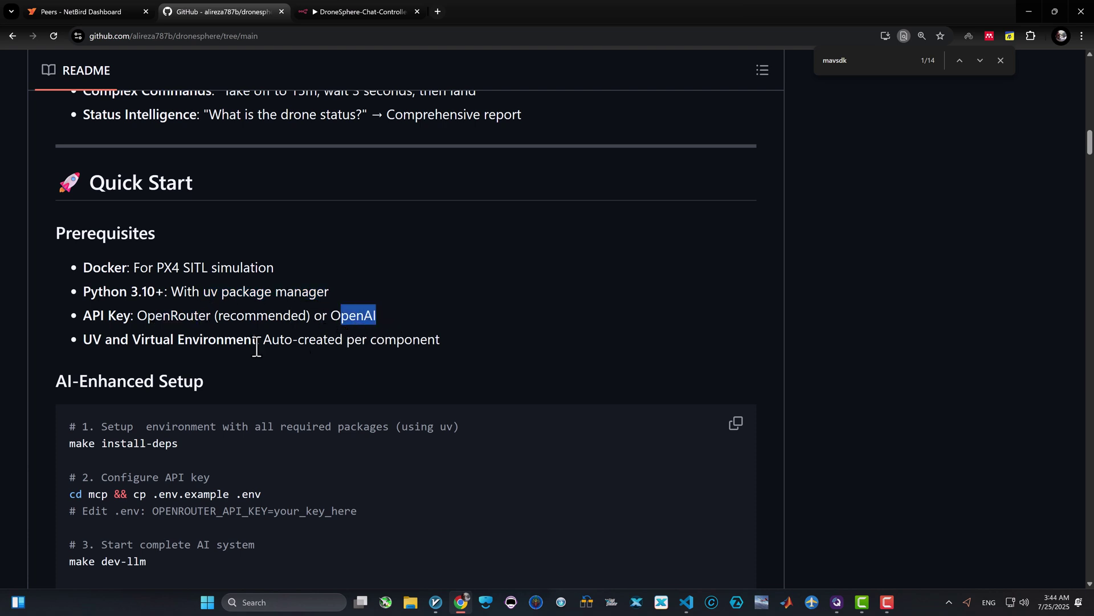
pyautogui.click(159, 347)
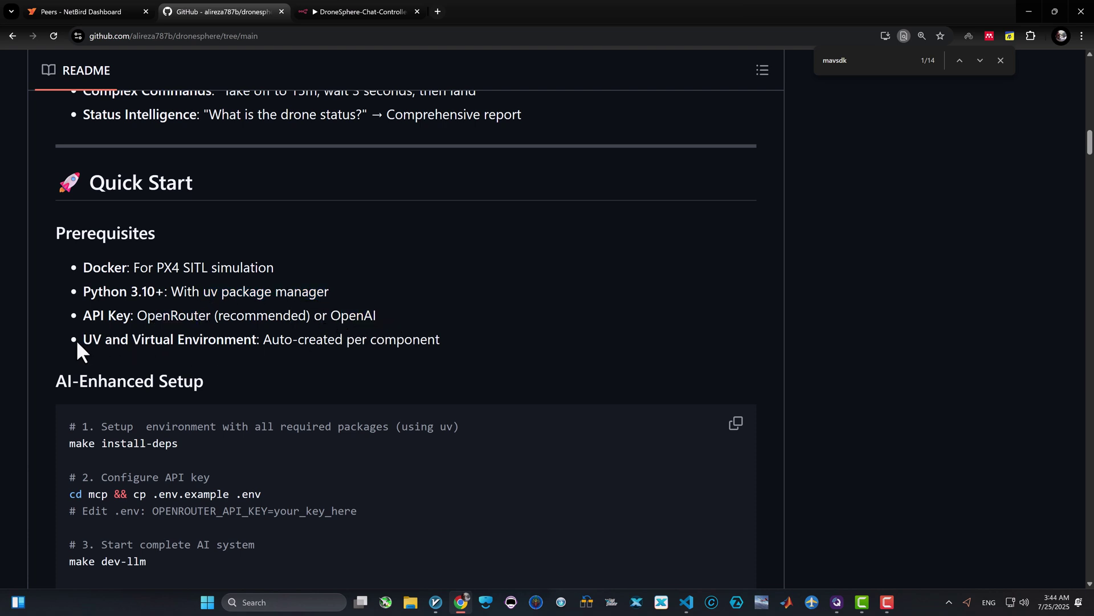
pyautogui.moveTo(77, 340); pyautogui.dragTo(446, 342)
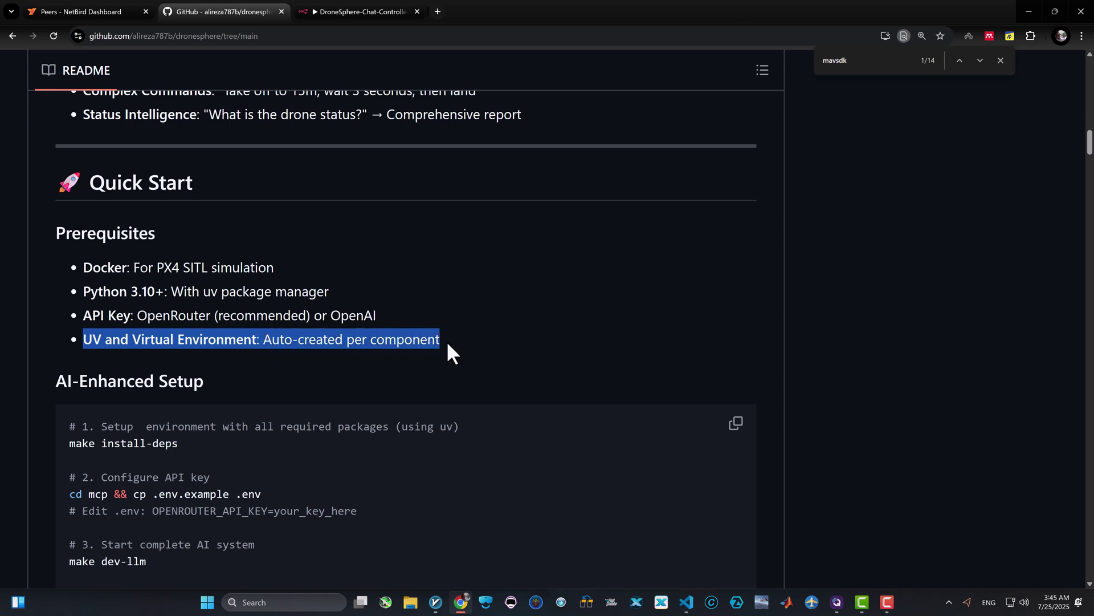
pyautogui.click(332, 363)
# - Select the Quick Start 'make install-deps' command and switch to VS Code
pyautogui.scroll(-2, 334, 363)
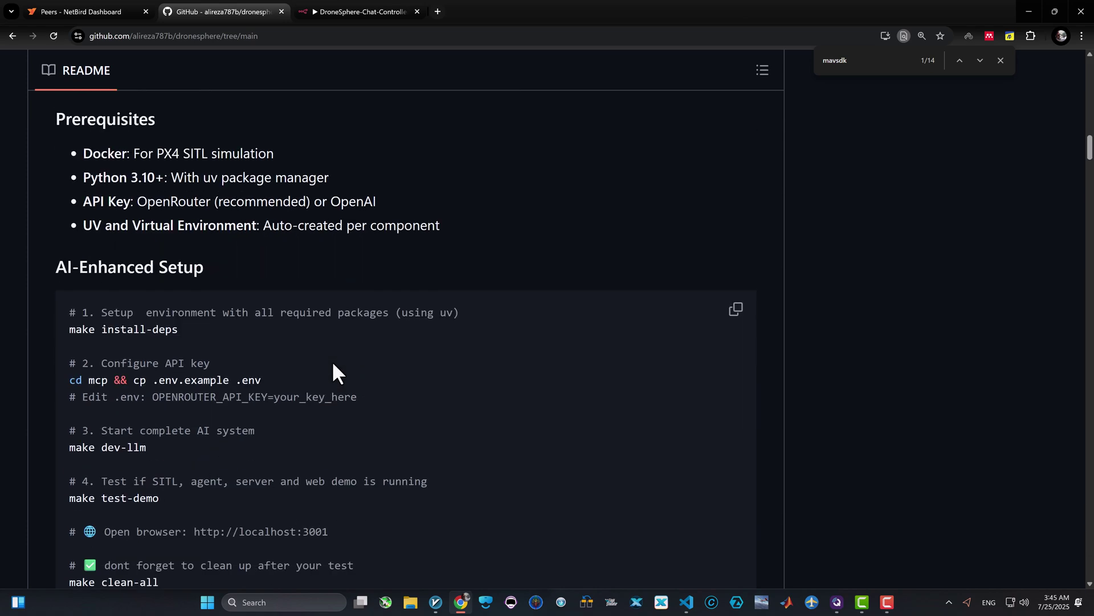
pyautogui.tripleClick(120, 330)
pyautogui.hotkey('ctrl', 'c')
pyautogui.hotkey('alt', 'Tab')
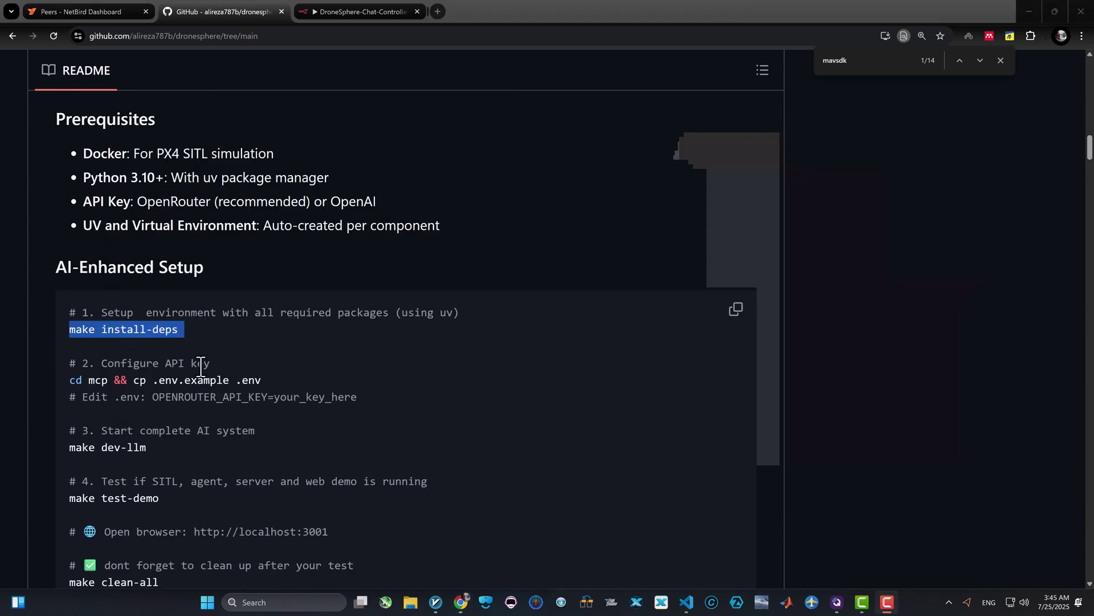
pyautogui.hotkey('alt', 'Tab')
# - Run make install-deps in the terminal, then select the README's 'cd mcp && cp .env.example .env' line
pyautogui.click(210, 350)
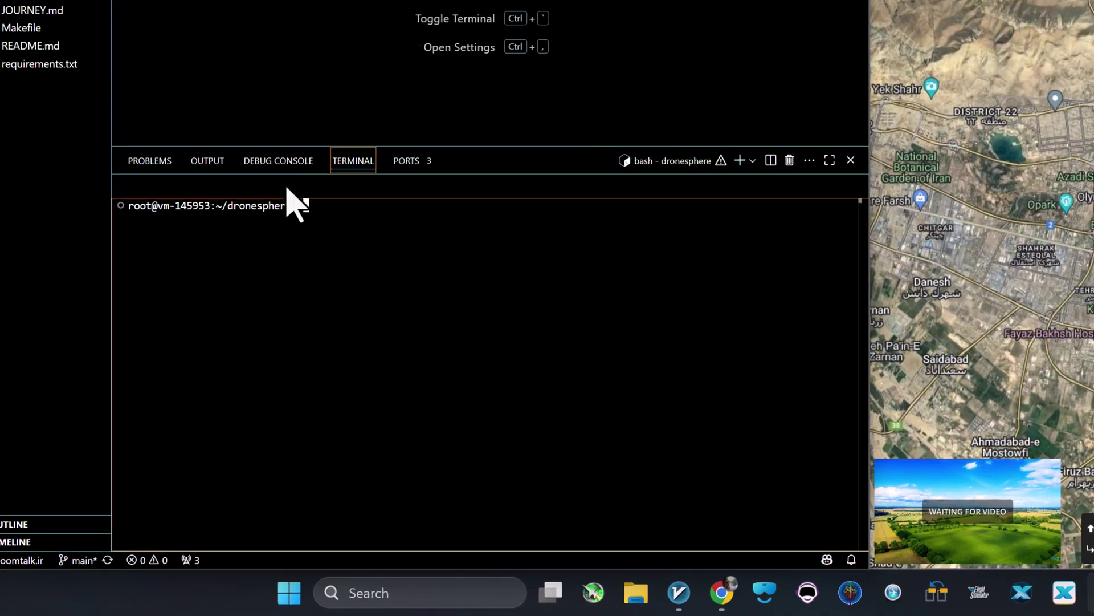
pyautogui.hotkey('ctrl', 'v')
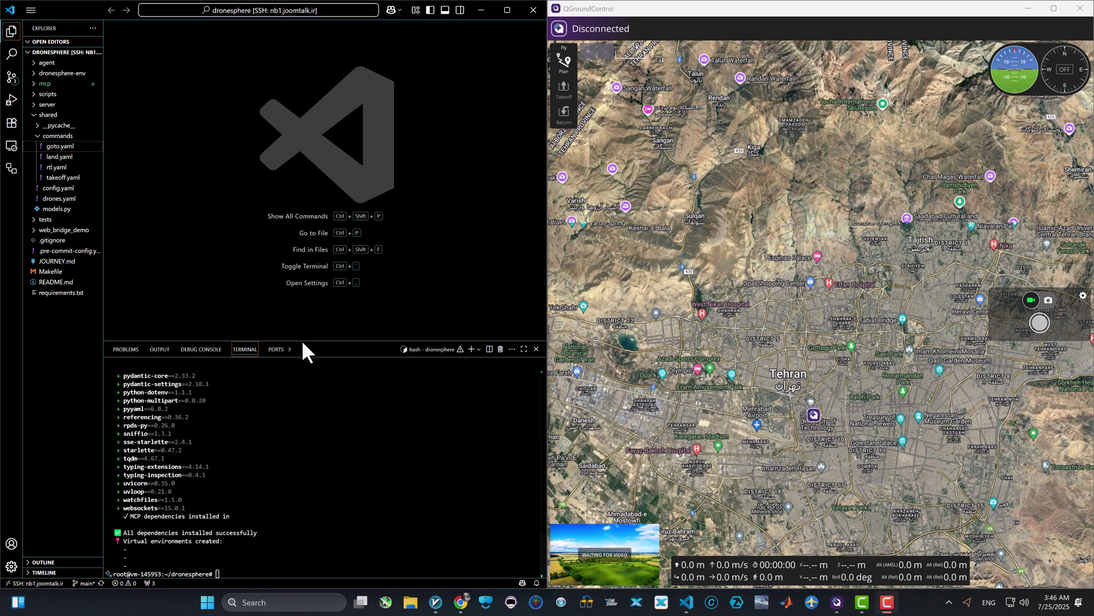
pyautogui.moveTo(461, 602)
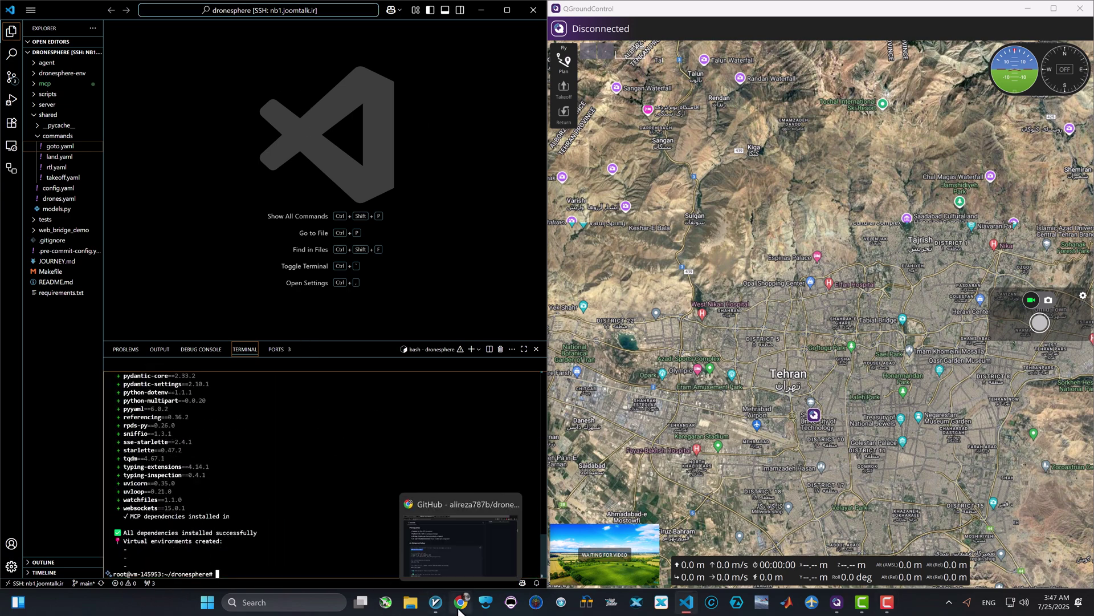
pyautogui.click(460, 569)
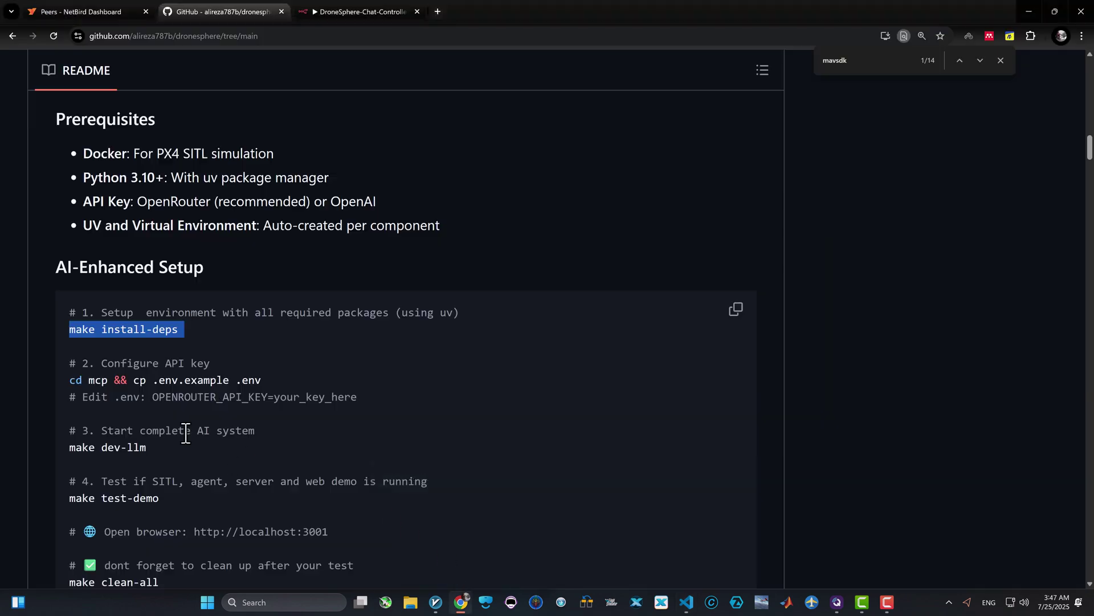
pyautogui.tripleClick(97, 386)
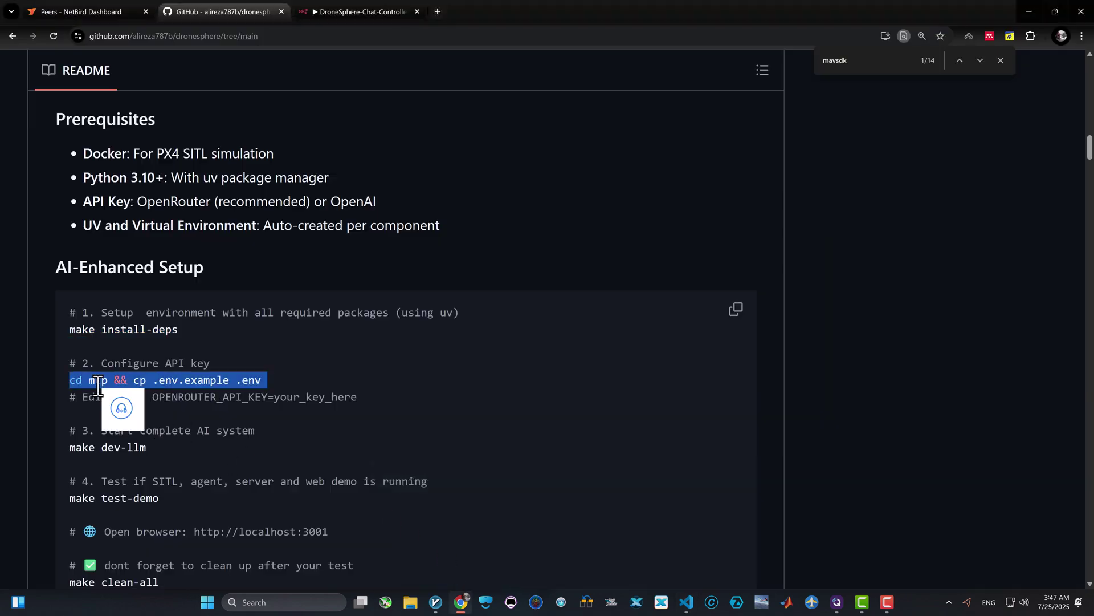
pyautogui.hotkey('alt', 'Tab')
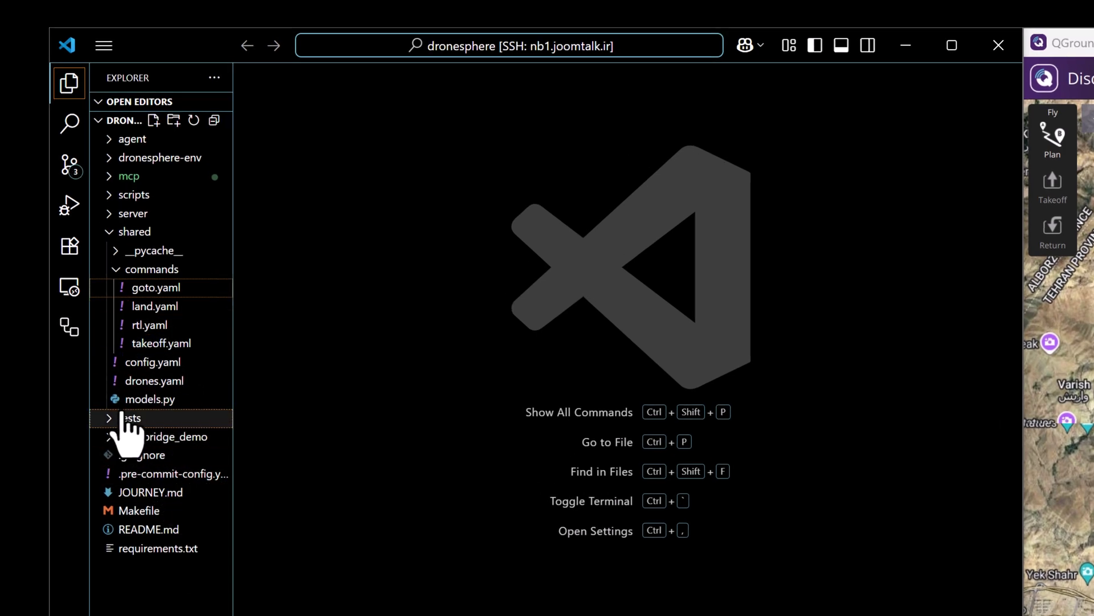
# - Open mcp/.env.example and look through its API key settings
pyautogui.click(114, 177)
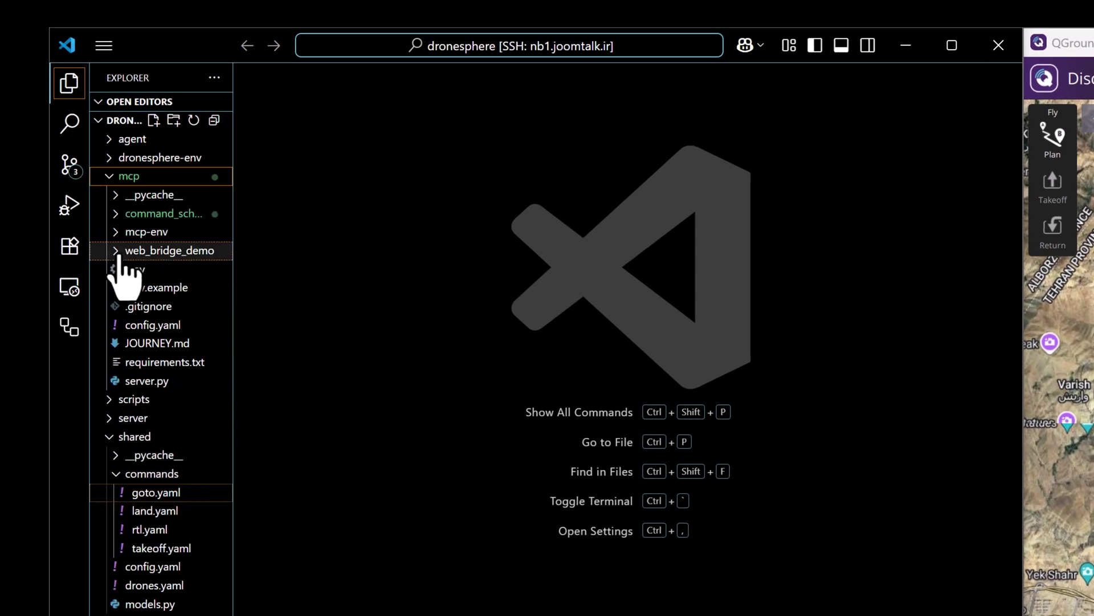
pyautogui.click(114, 288)
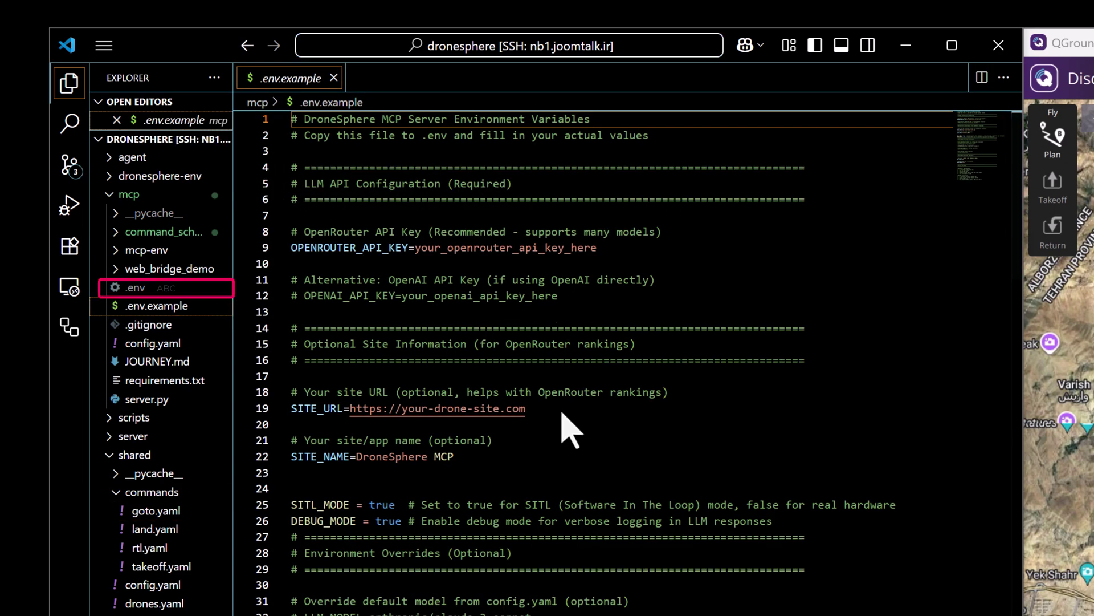
pyautogui.click(481, 378)
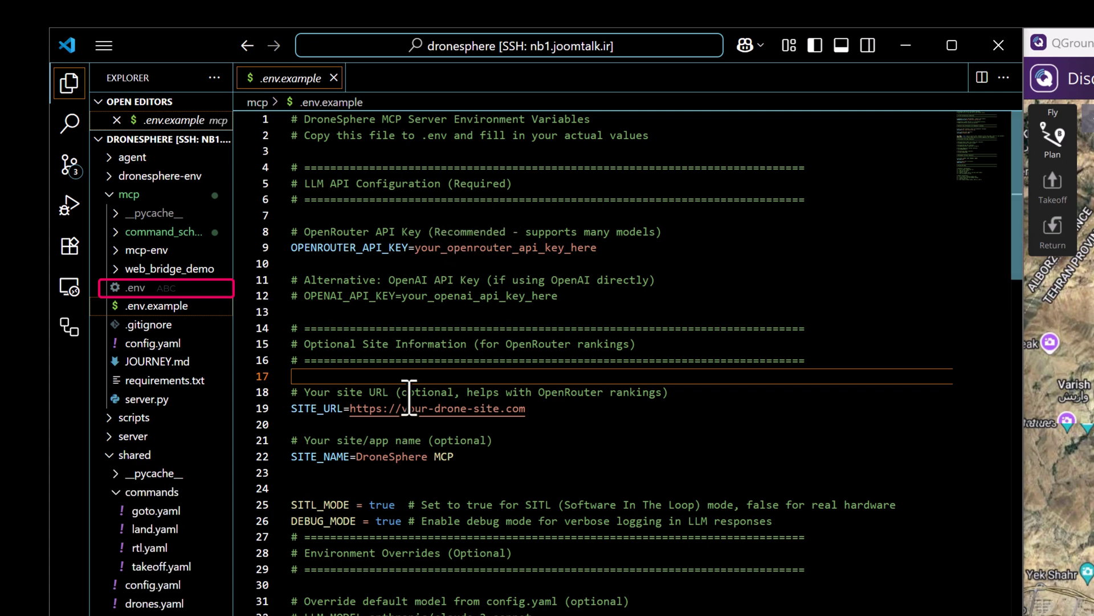
pyautogui.scroll(-5, 393, 422)
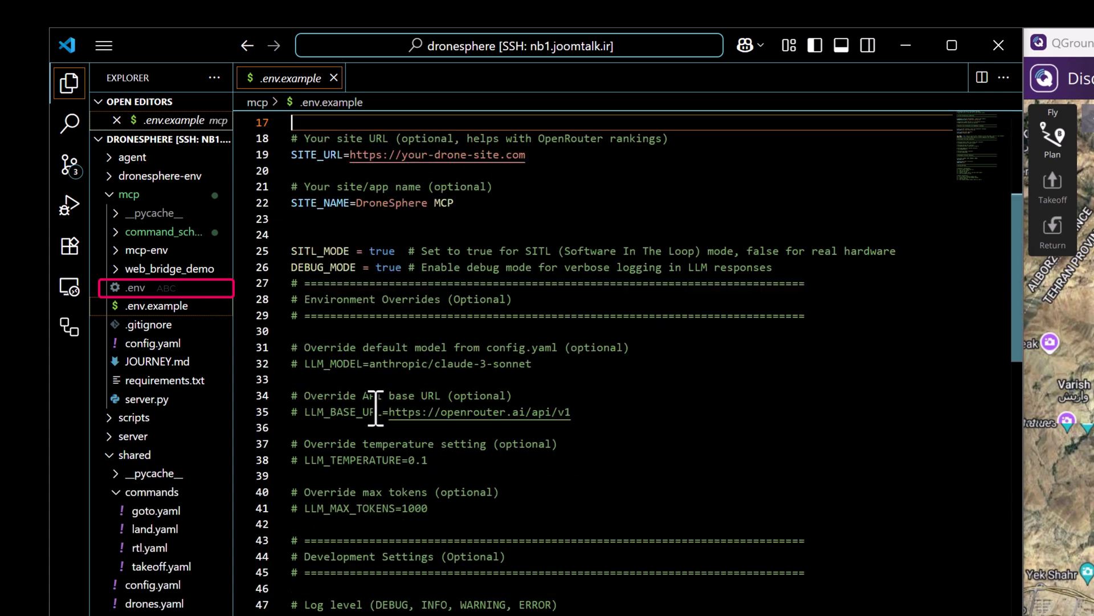
pyautogui.scroll(-3, 376, 409)
pyautogui.scroll(8, 378, 399)
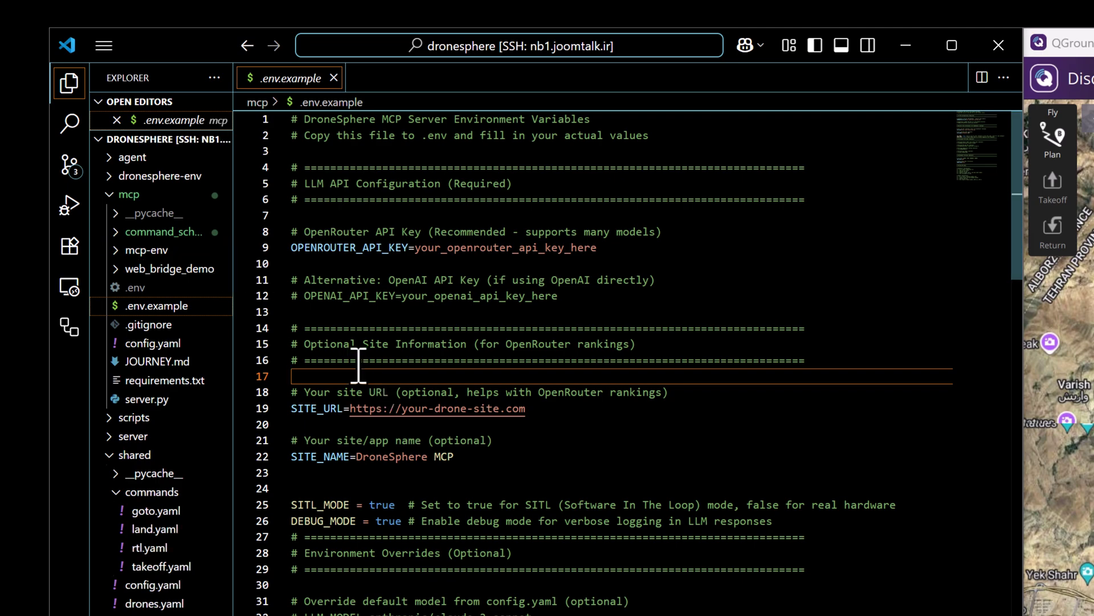
# - Back in the GitHub README, select the 'make dev-llm' command
pyautogui.hotkey('alt', 'Tab')
pyautogui.press('Tab')
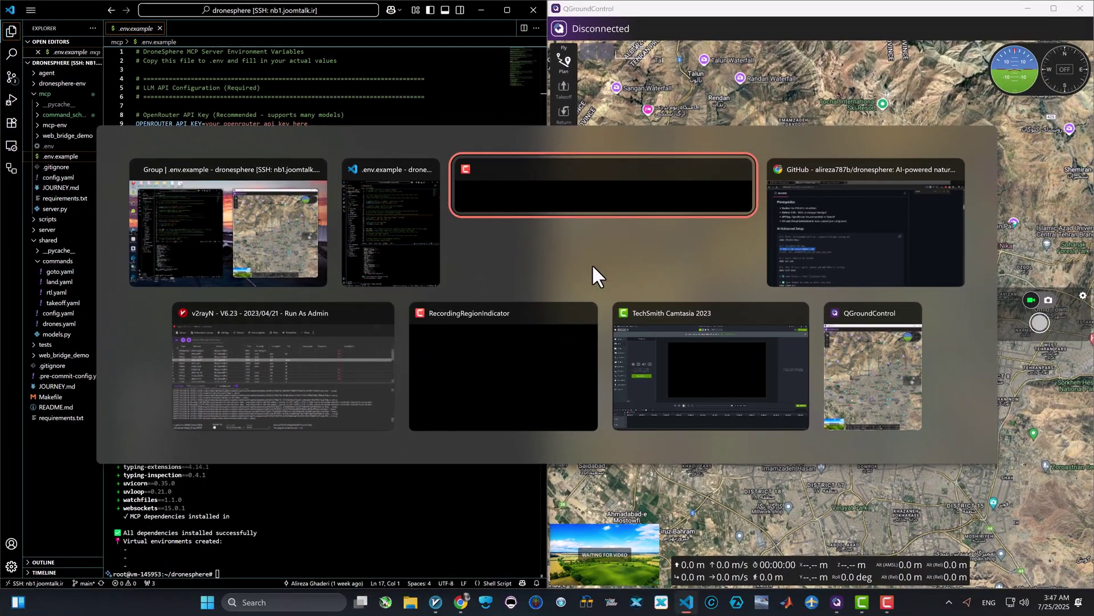
pyautogui.click(592, 268)
pyautogui.scroll(-1, 186, 440)
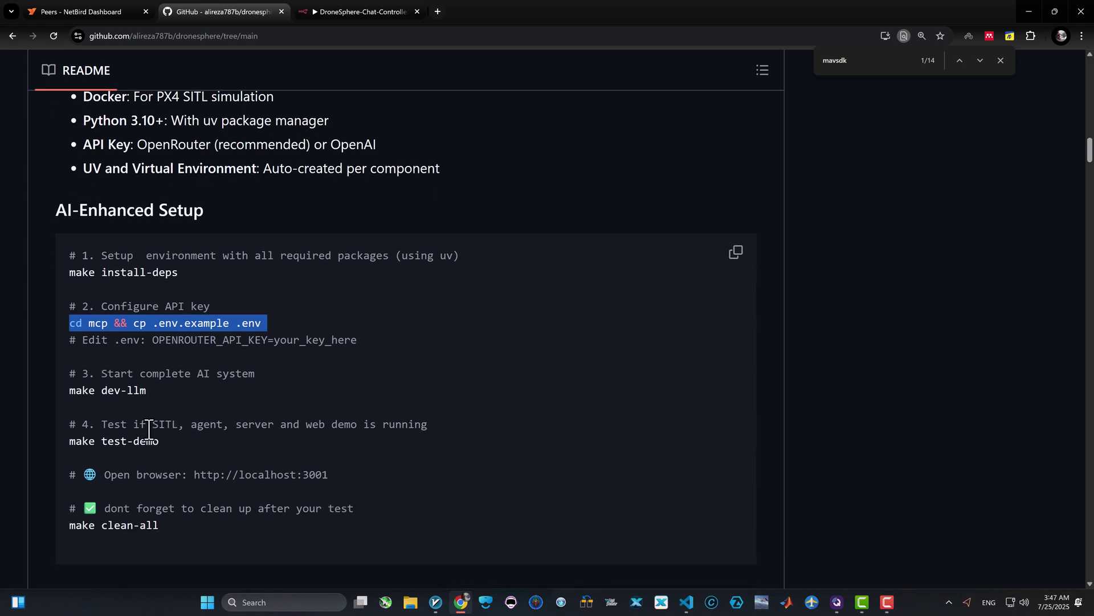
pyautogui.tripleClick(137, 391)
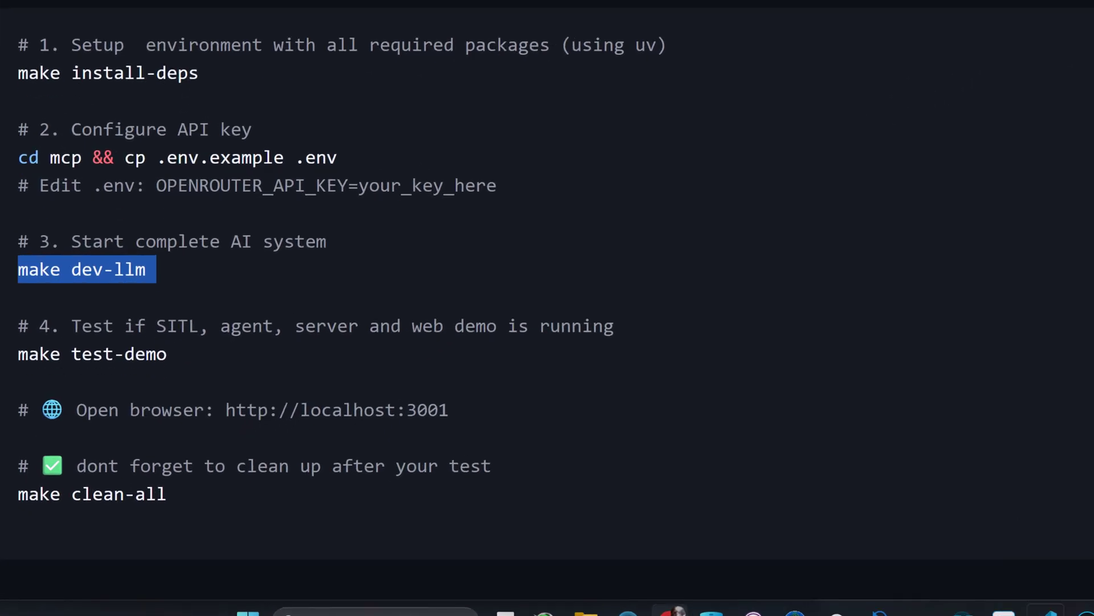
# - Start the system with make dev-llm, then put the suggested make test-demo at the prompt
pyautogui.hotkey('alt', 'Tab')
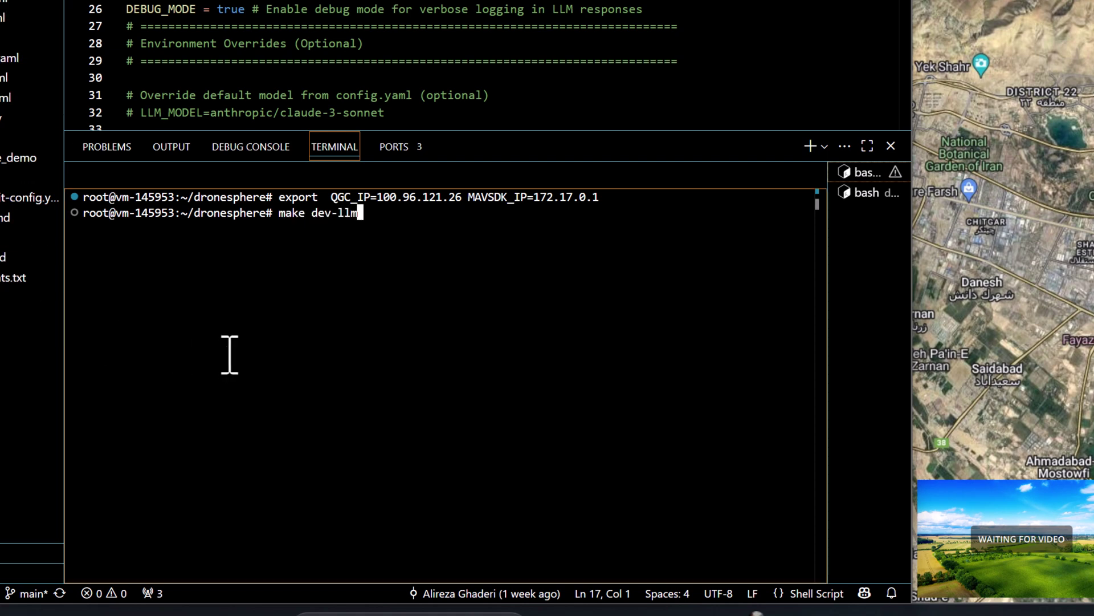
pyautogui.press('Return')
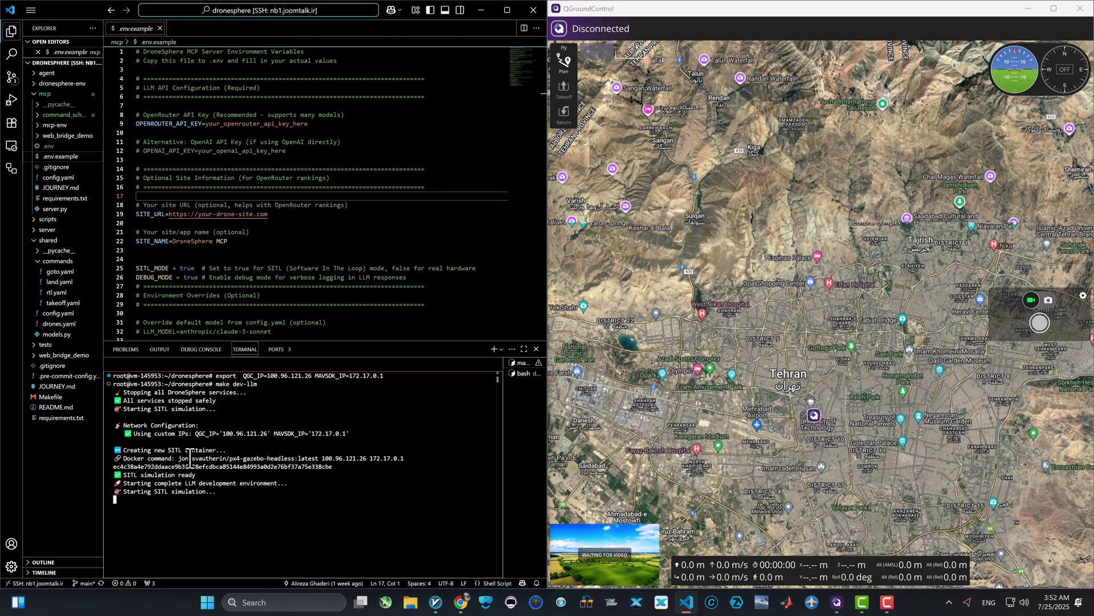
pyautogui.moveTo(188, 566); pyautogui.dragTo(237, 566)
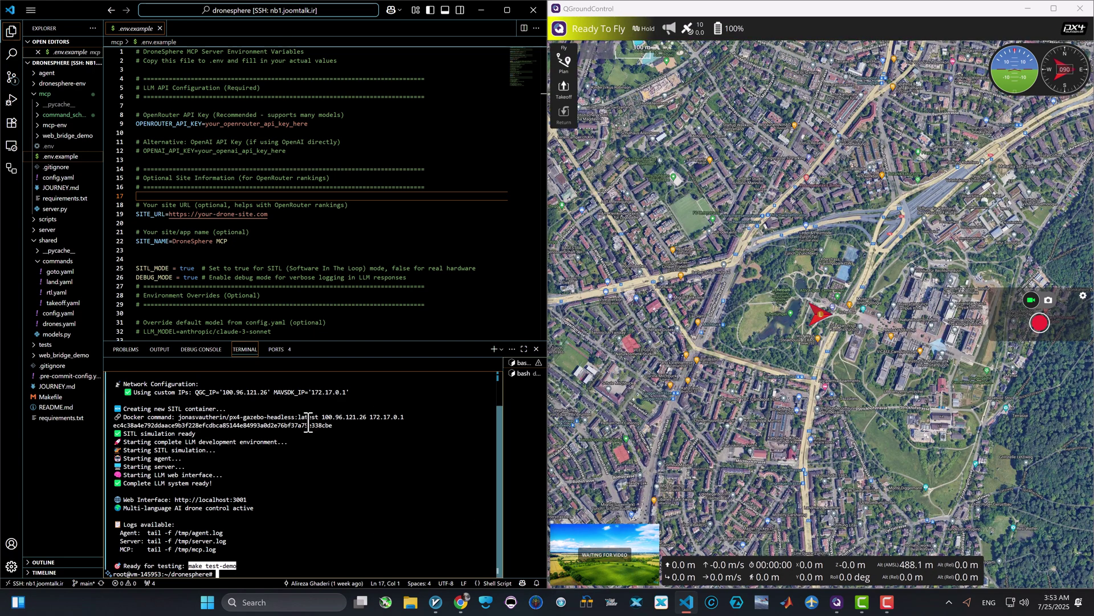
pyautogui.click(266, 554)
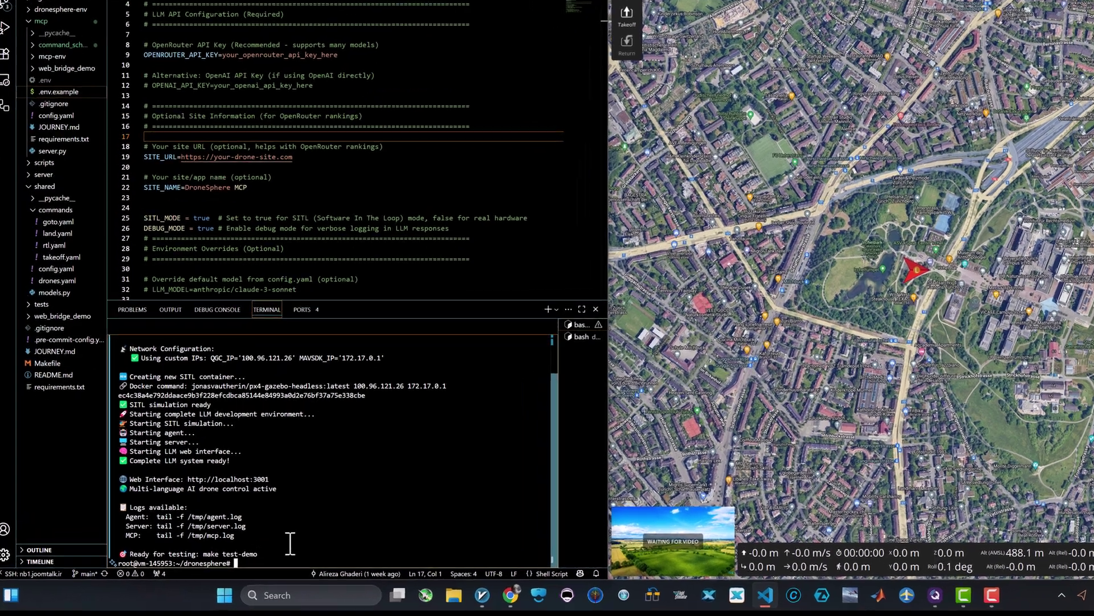
pyautogui.write('make test-demo')
# - Run make test-demo to verify agent, server and MCP, and dismiss the port 3001 notice
pyautogui.press('Return')
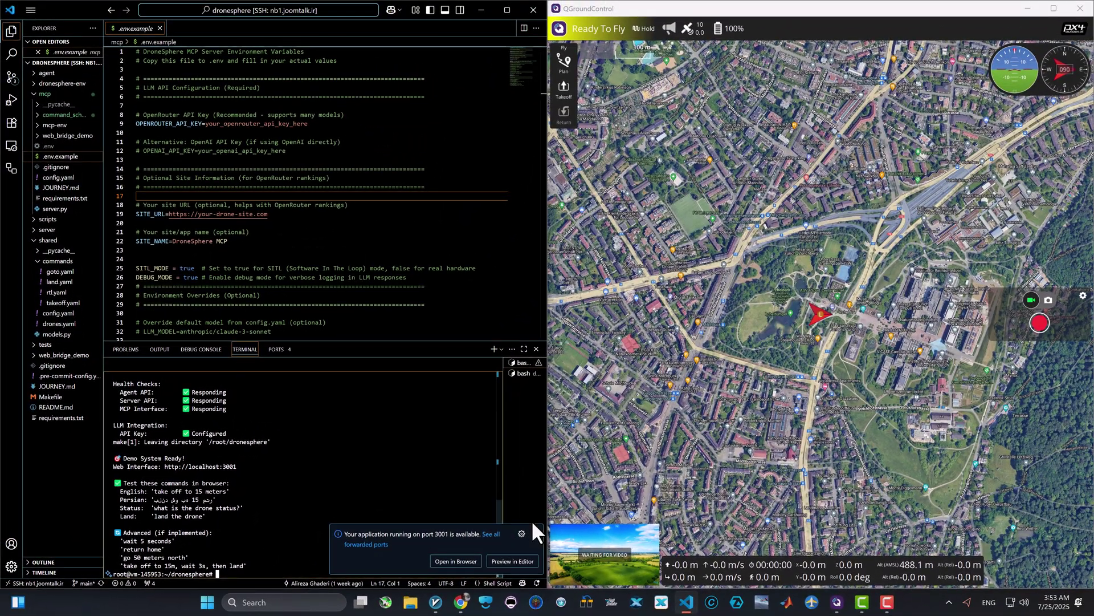
pyautogui.click(582, 520)
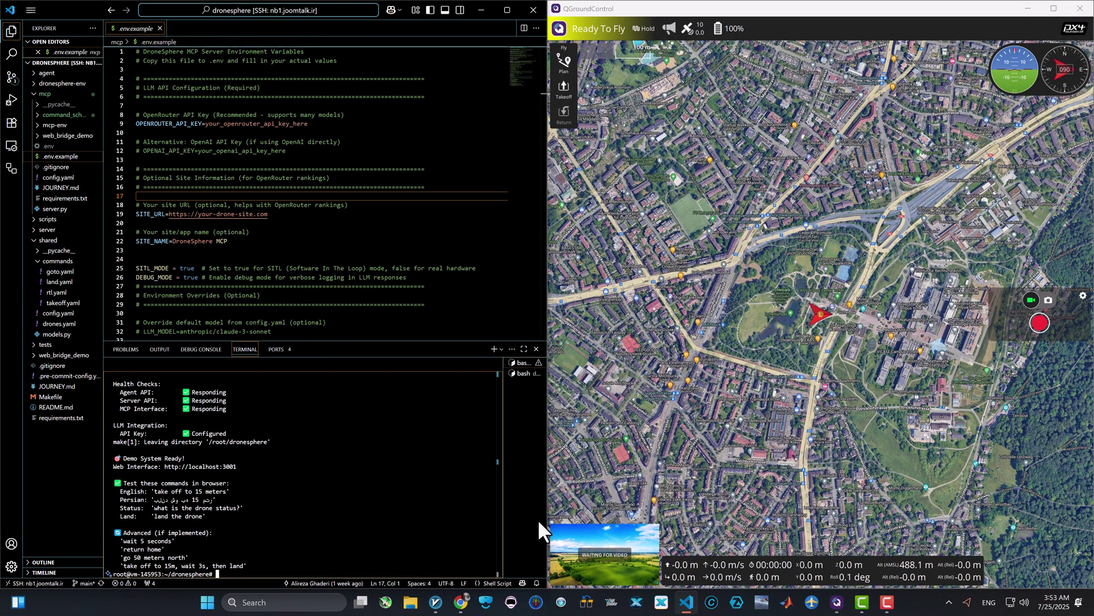
# - In a new tab, open the Agent API docs on port 8001, then the Server docs on 8002
pyautogui.moveTo(460, 602)
pyautogui.click(458, 569)
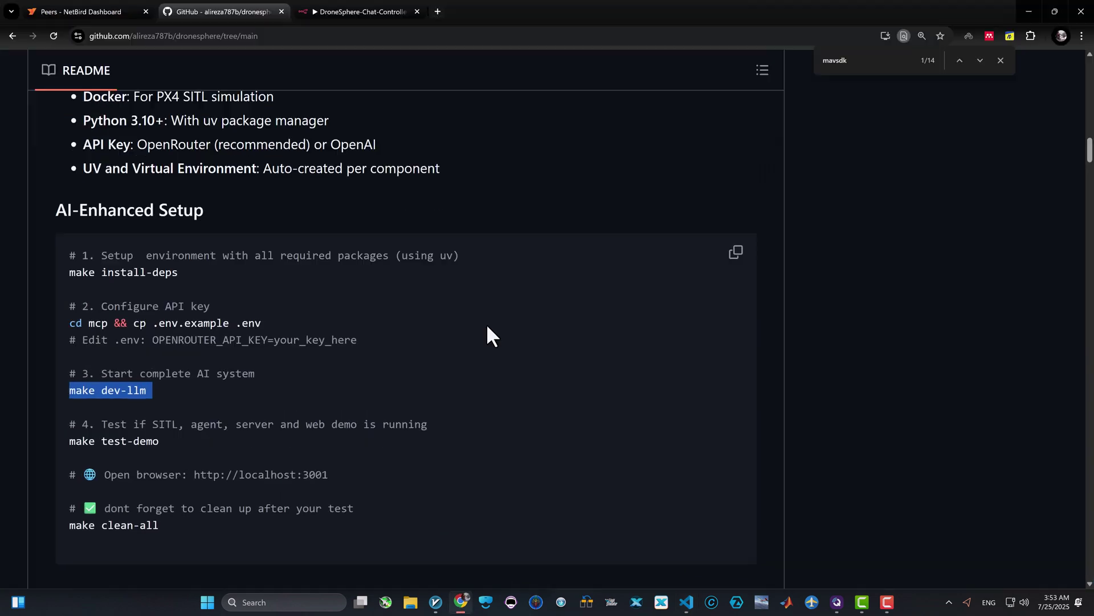
pyautogui.hotkey('ctrl', 't')
pyautogui.write('62.60.206.251')
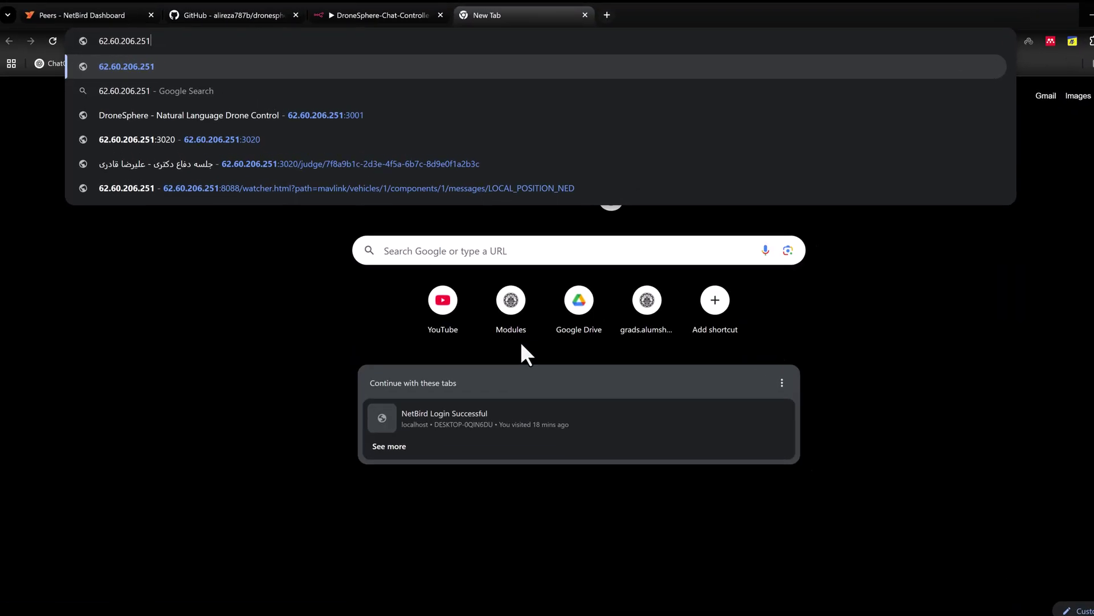
pyautogui.write(':8001/docs')
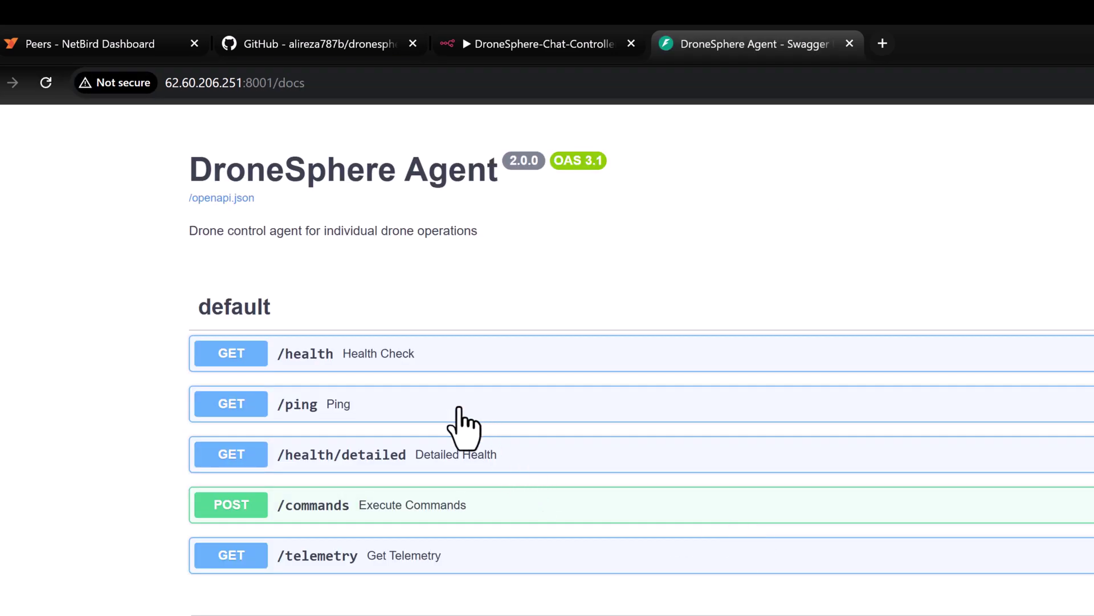
pyautogui.click(268, 83)
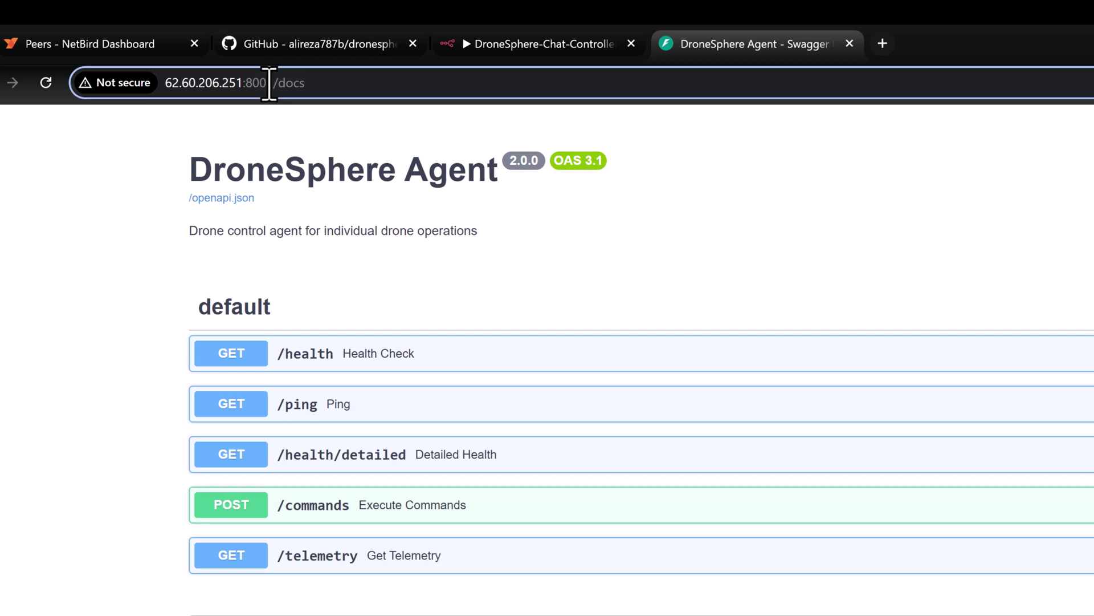
pyautogui.write('2')
pyautogui.press('Return')
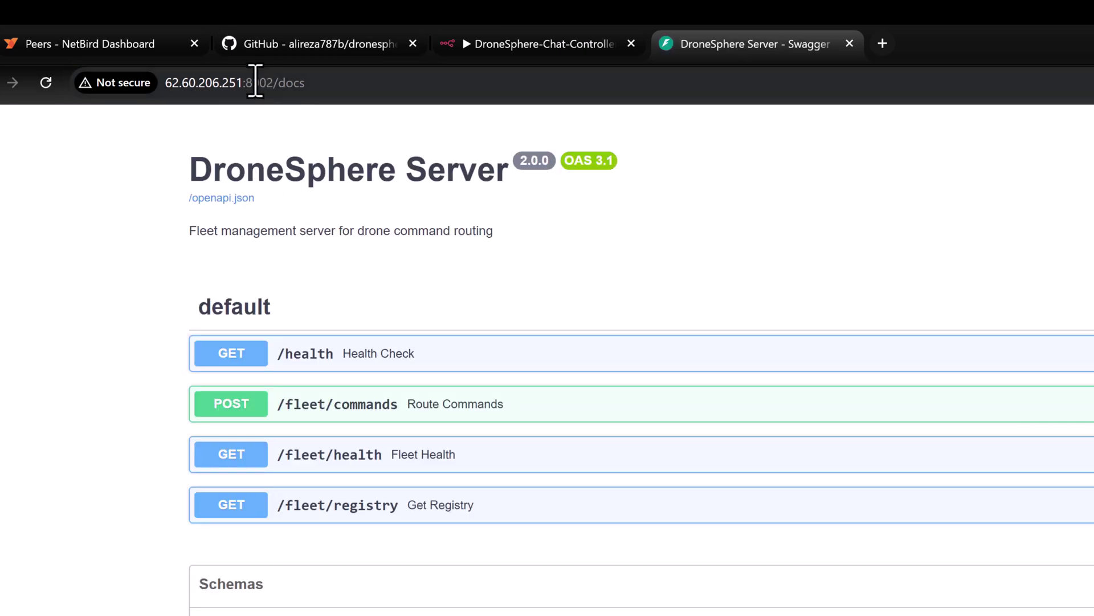
# - Replace the port and path with 3001 to load DroneSphere Pro
pyautogui.moveTo(247, 83); pyautogui.dragTo(392, 84)
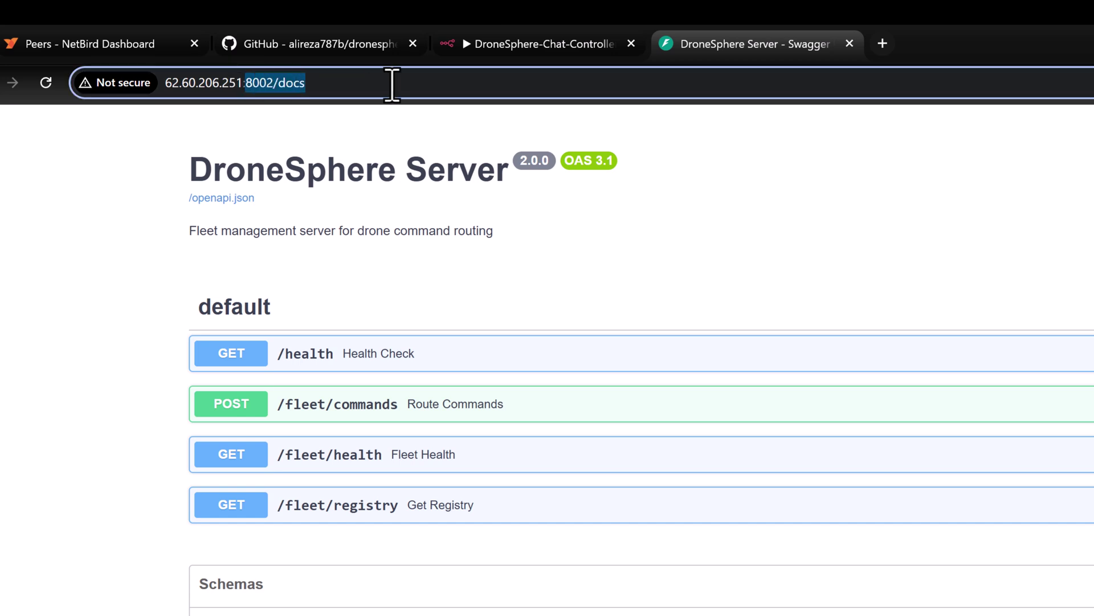
pyautogui.press('BackSpace')
pyautogui.write('3001')
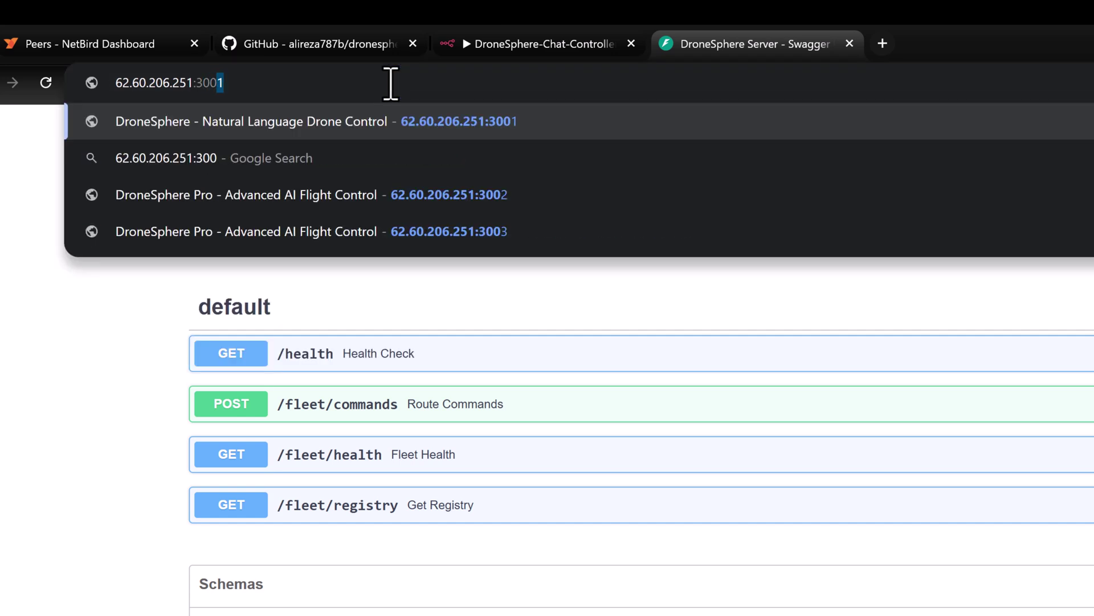
pyautogui.press('Return')
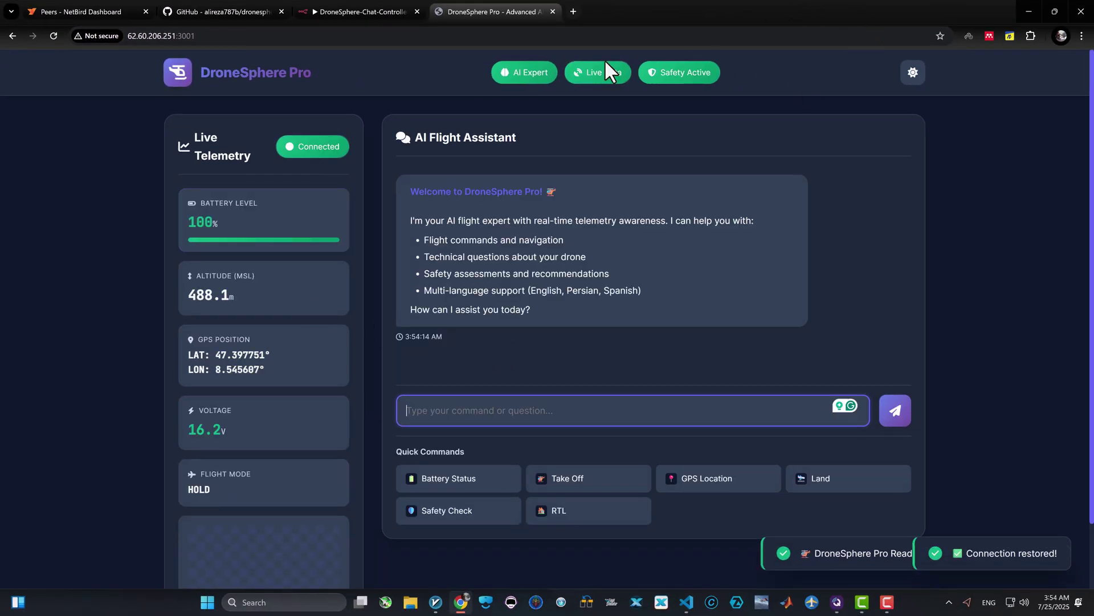
# - Snap the browser left and ask 'what is the status of my drone now?'
pyautogui.press('super+Left')
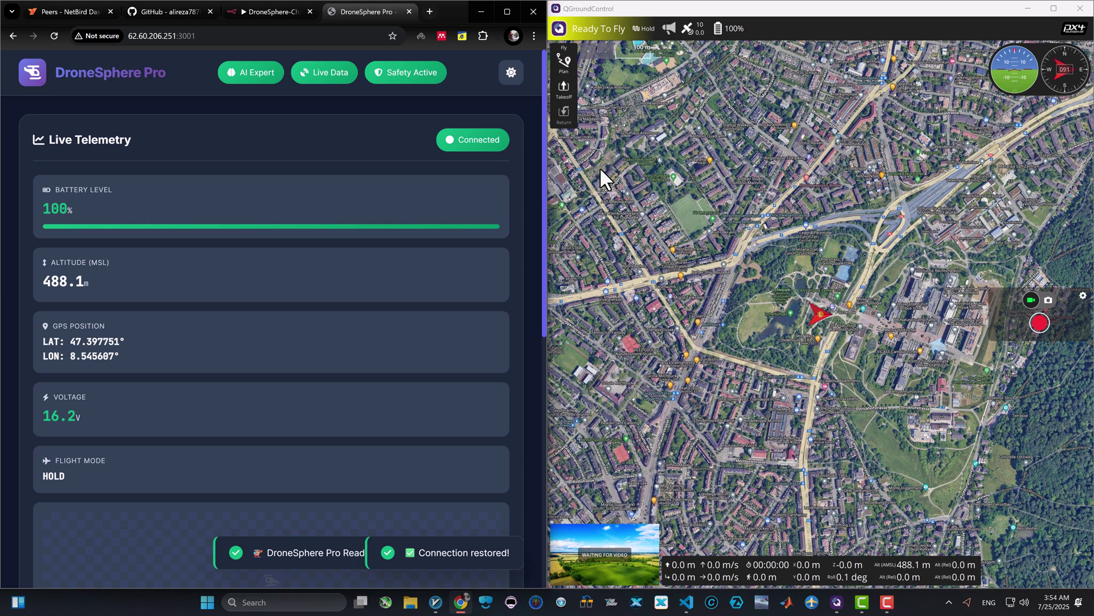
pyautogui.click(326, 342)
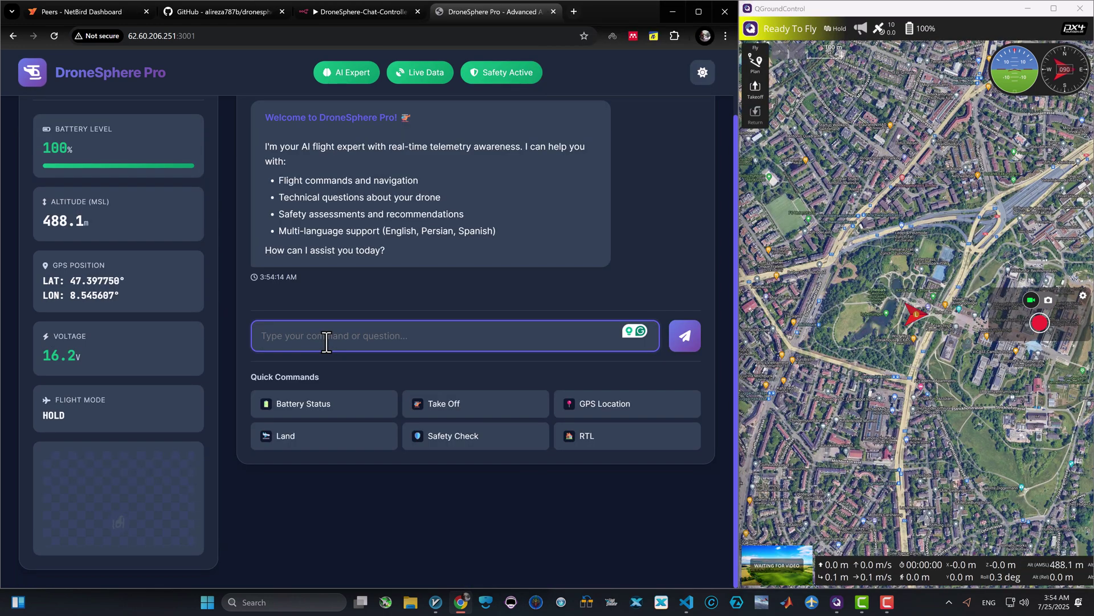
pyautogui.write('what is the s')
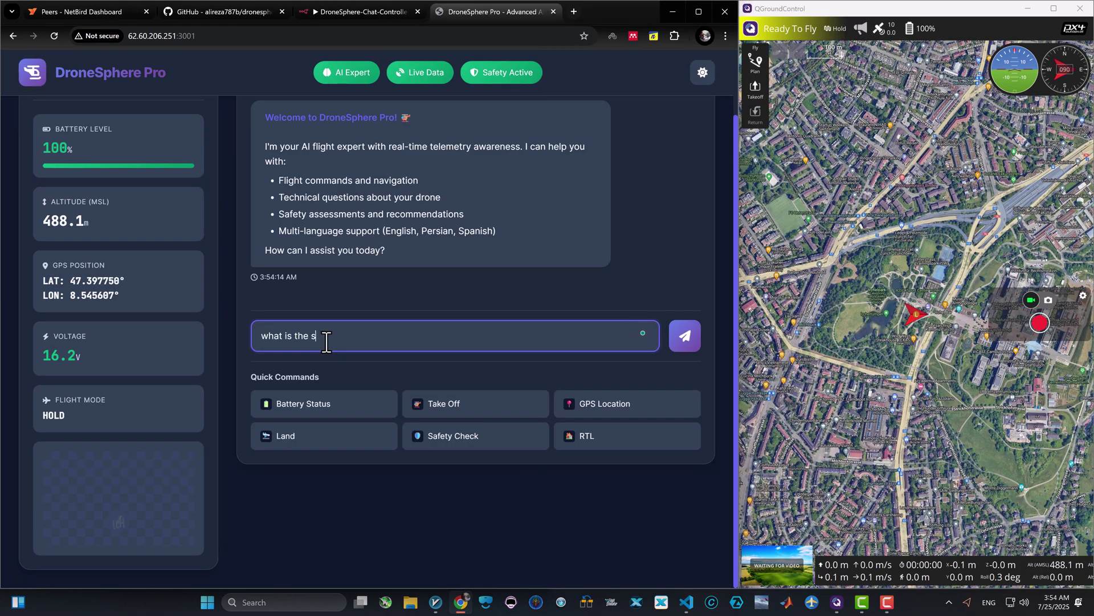
pyautogui.write('tatus of my drone now?')
pyautogui.press('Return')
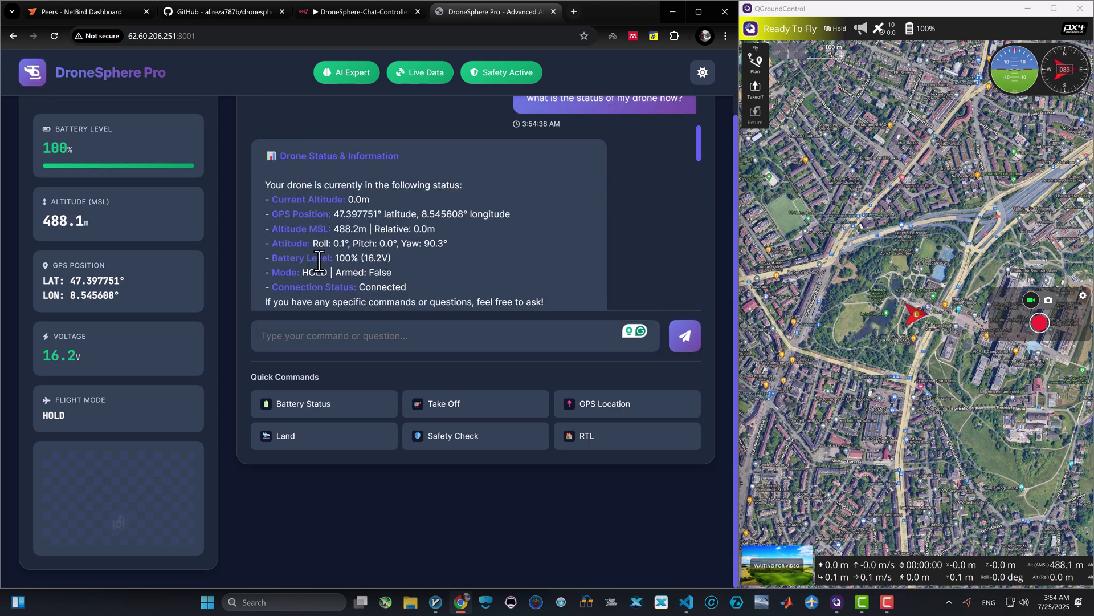
# - Scroll the reply to the status summary, noting the gpt-4o-mini model in the debug details
pyautogui.scroll(-7, 342, 243)
pyautogui.scroll(-5, 300, 249)
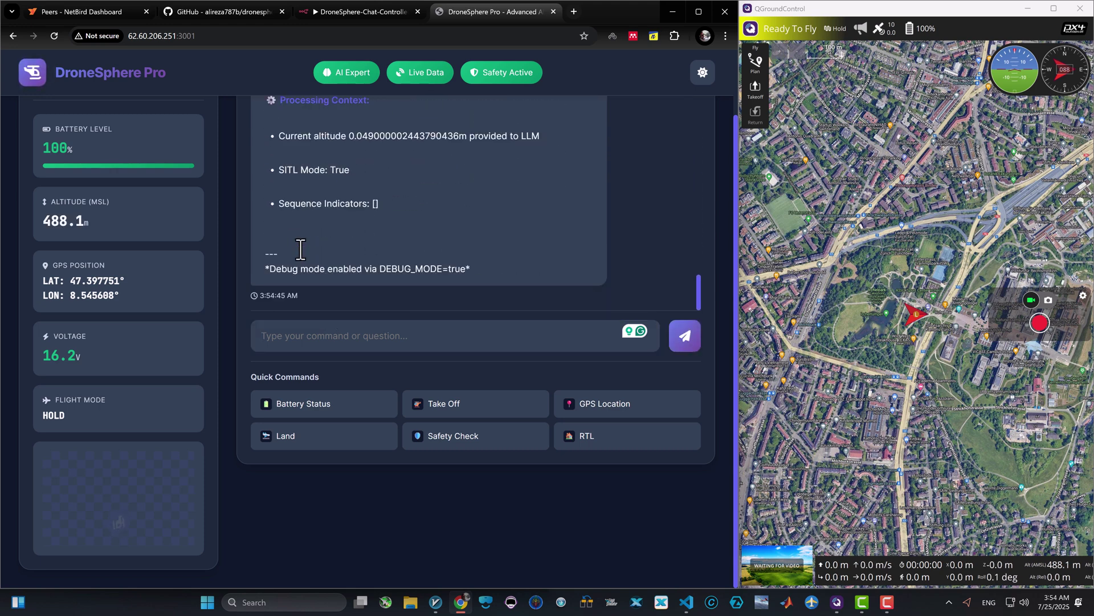
pyautogui.scroll(5, 316, 231)
pyautogui.moveTo(340, 203); pyautogui.dragTo(472, 214)
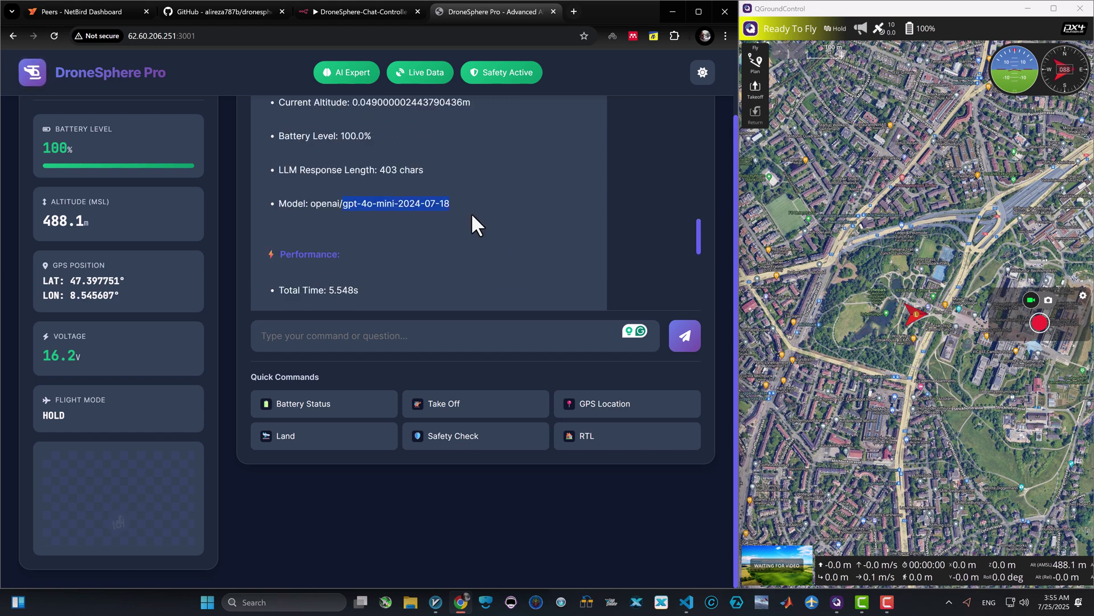
pyautogui.click(312, 254)
pyautogui.click(408, 342)
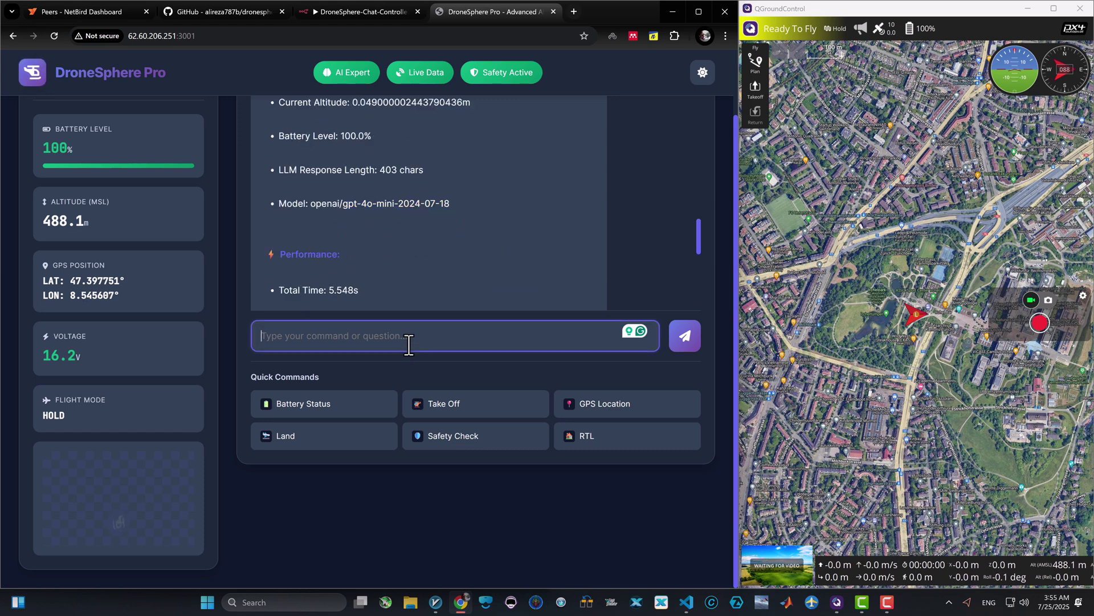
pyautogui.scroll(5, 373, 241)
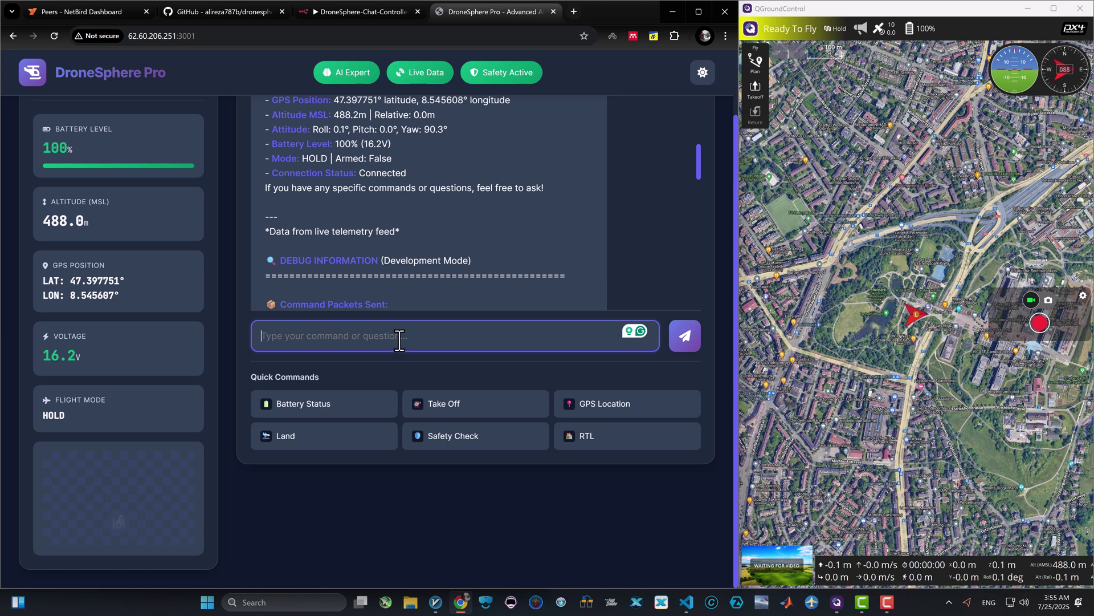
# - Open Google Translate in a new tab and set it to translate English into Chinese (Simplified)
pyautogui.click(574, 12)
pyautogui.write('translate google')
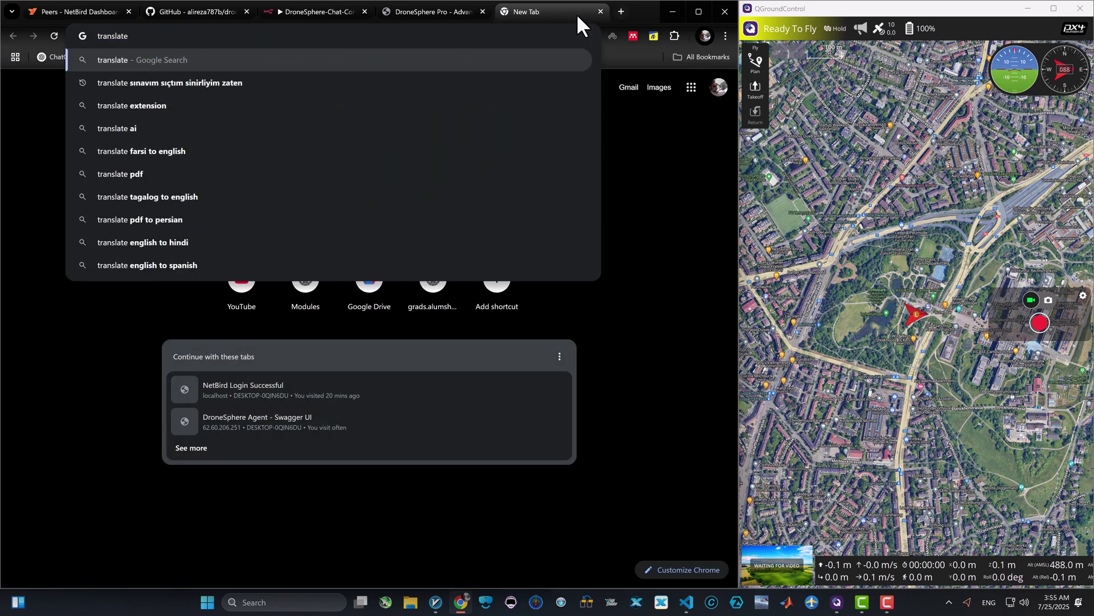
pyautogui.press('Return')
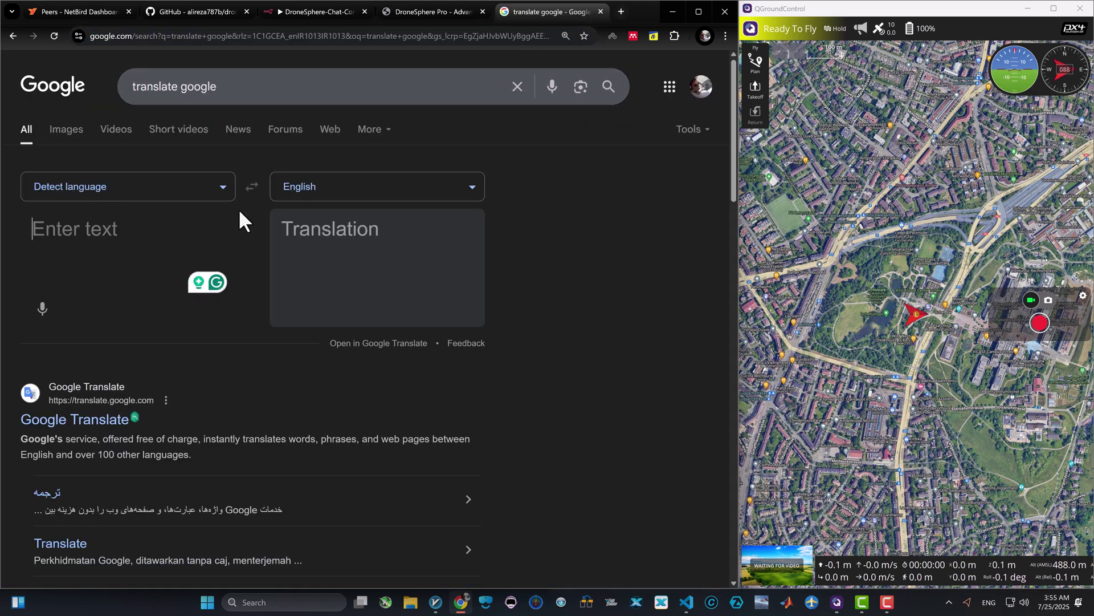
pyautogui.click(227, 191)
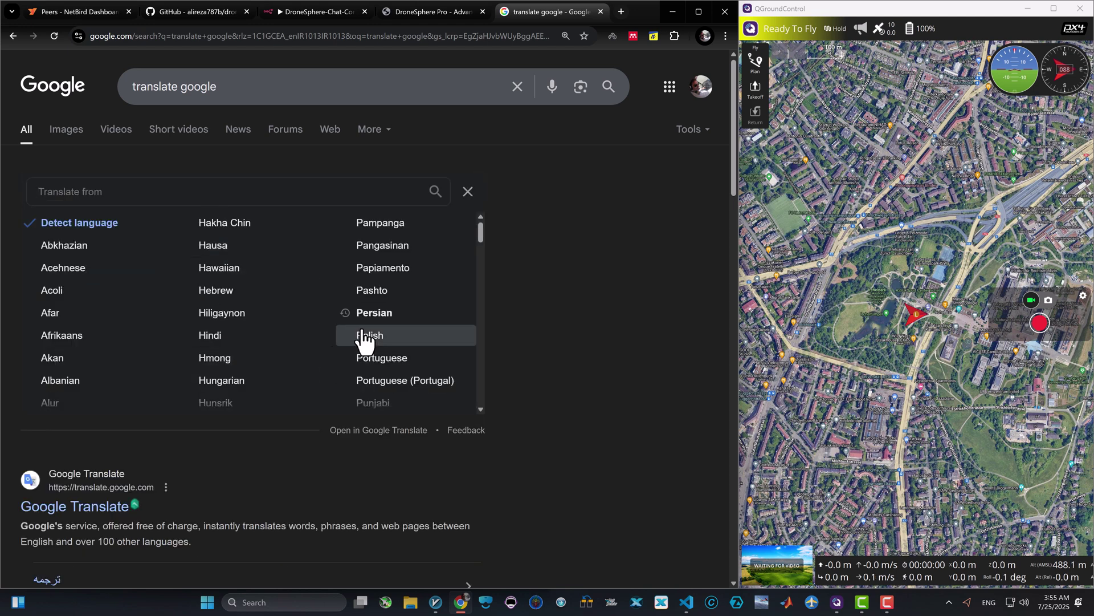
pyautogui.write('chin')
pyautogui.click(165, 221)
pyautogui.click(241, 197)
# - Enter the beginner's takeoff and status request, accept the grammar fix, and copy the Chinese translation
pyautogui.click(157, 237)
pyautogui.write('I am ')
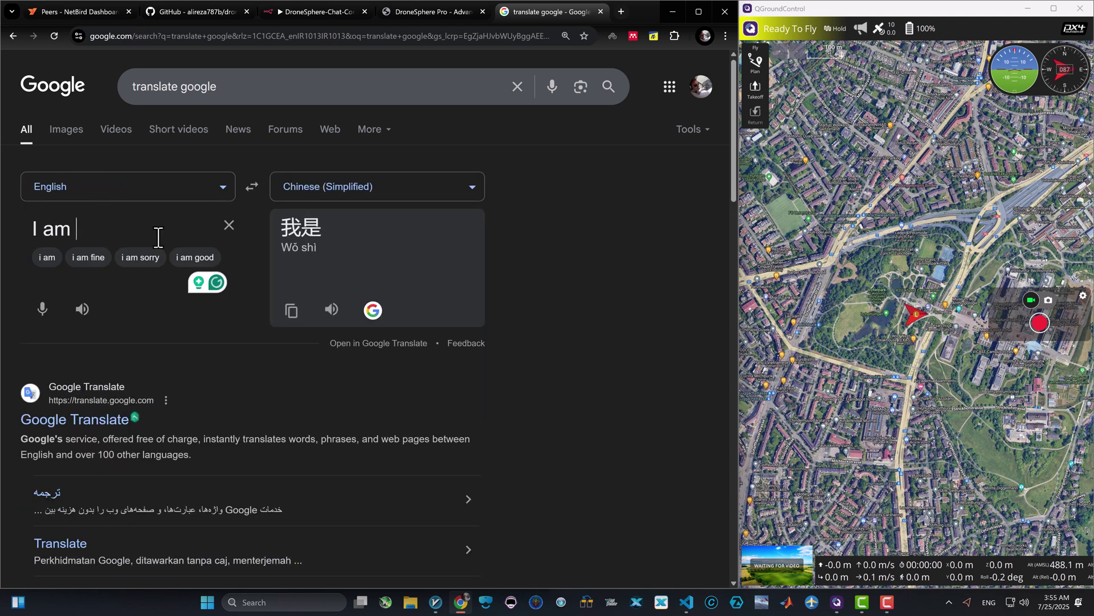
pyautogui.write('absolute beginn')
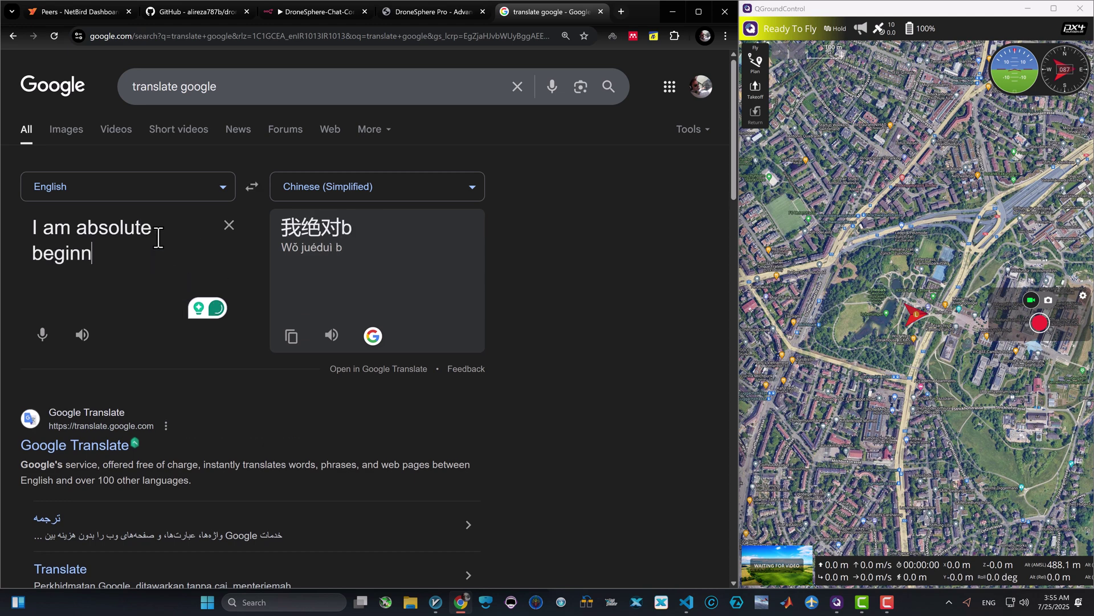
pyautogui.write('er with drones. I want to')
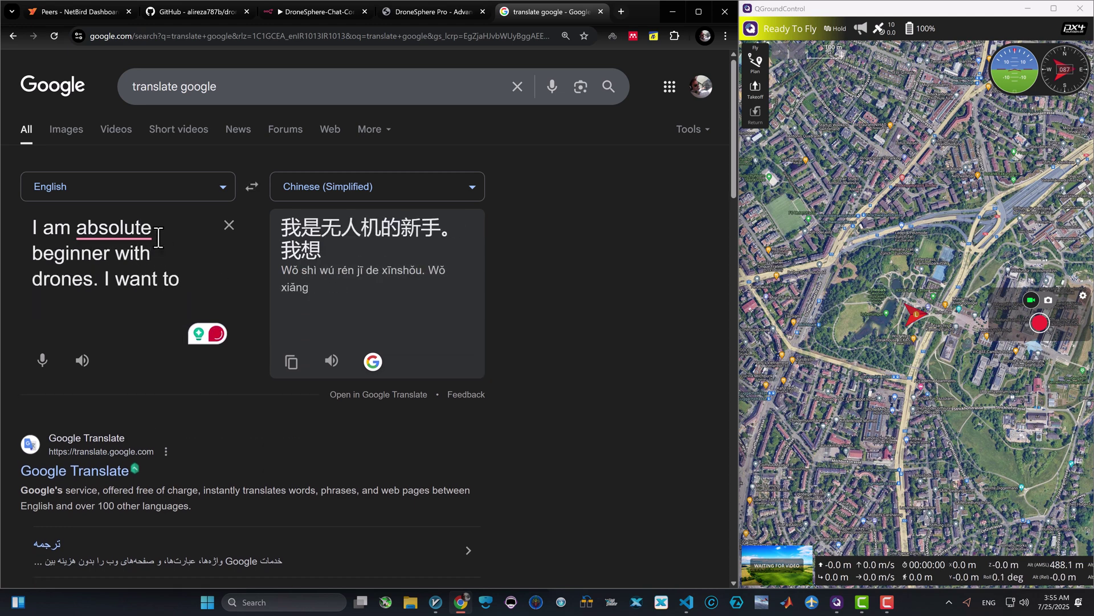
pyautogui.write(' takeof this drone. exppla')
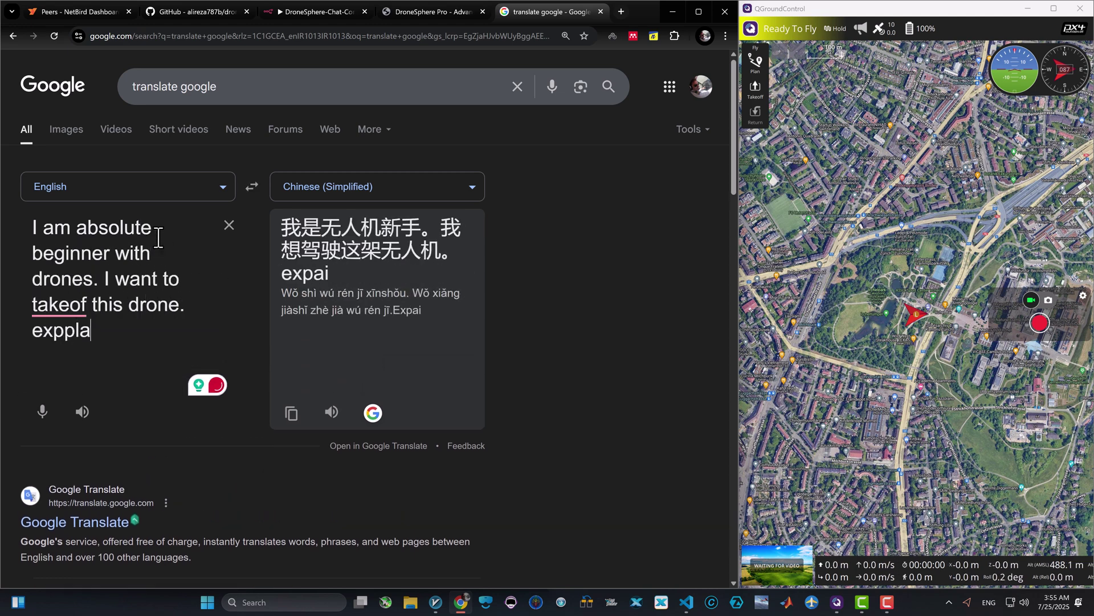
pyautogui.write('in me the status of this drone and what')
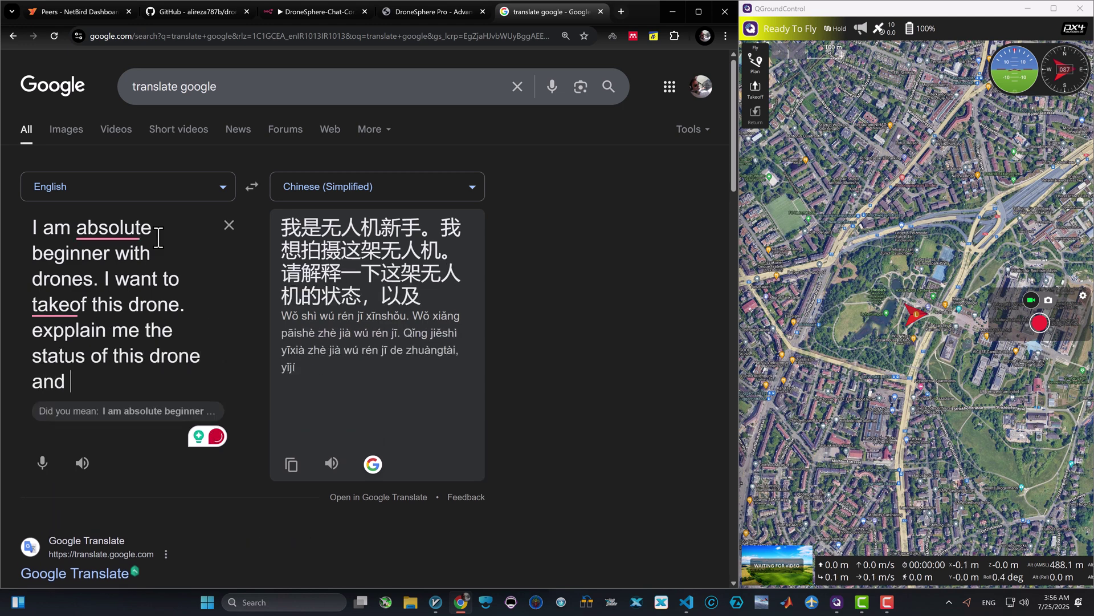
pyautogui.press('BackSpace')
pyautogui.press('BackSpace')
pyautogui.press('BackSpace')
pyautogui.press('BackSpace')
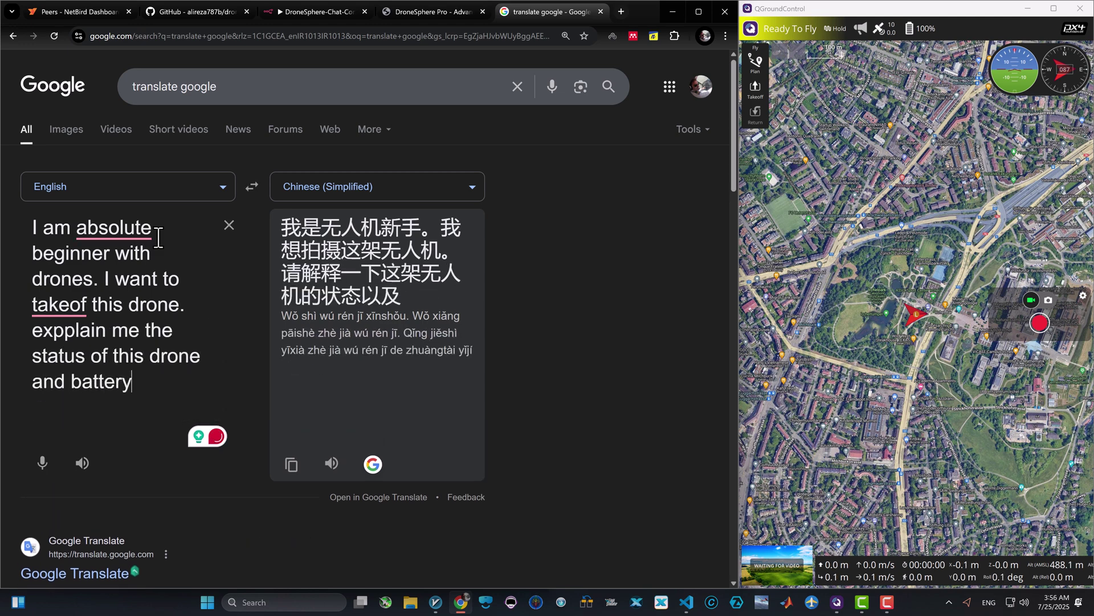
pyautogui.write('status?')
pyautogui.click(120, 341)
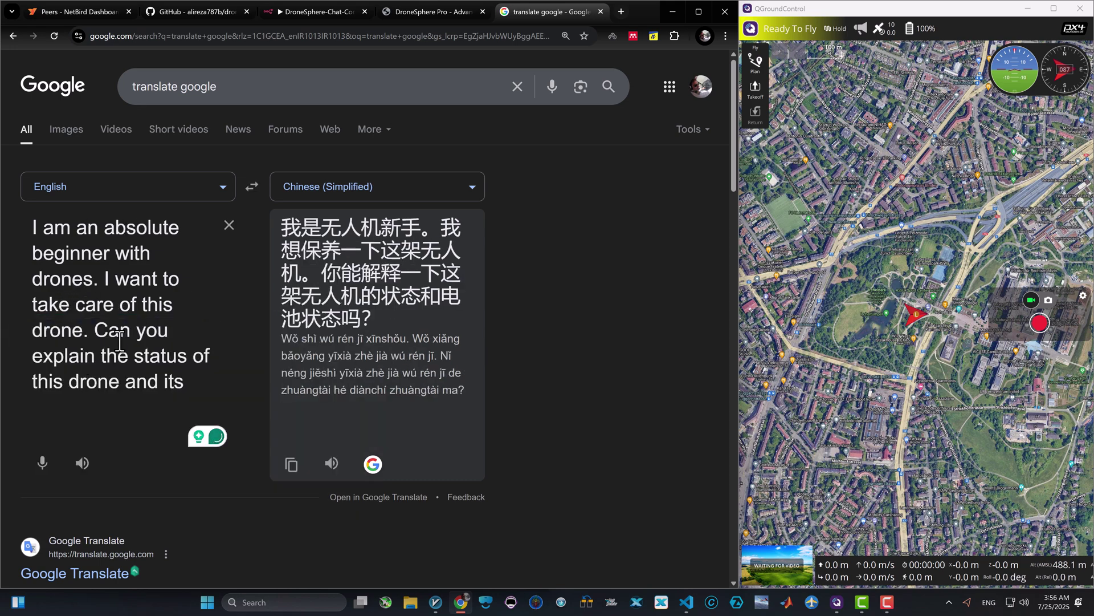
pyautogui.tripleClick(375, 314)
pyautogui.hotkey('ctrl', 'c')
# - Paste the Chinese status-and-battery question into DroneSphere Pro's chat and send it
pyautogui.click(411, 13)
pyautogui.click(352, 332)
pyautogui.hotkey('ctrl', 'v')
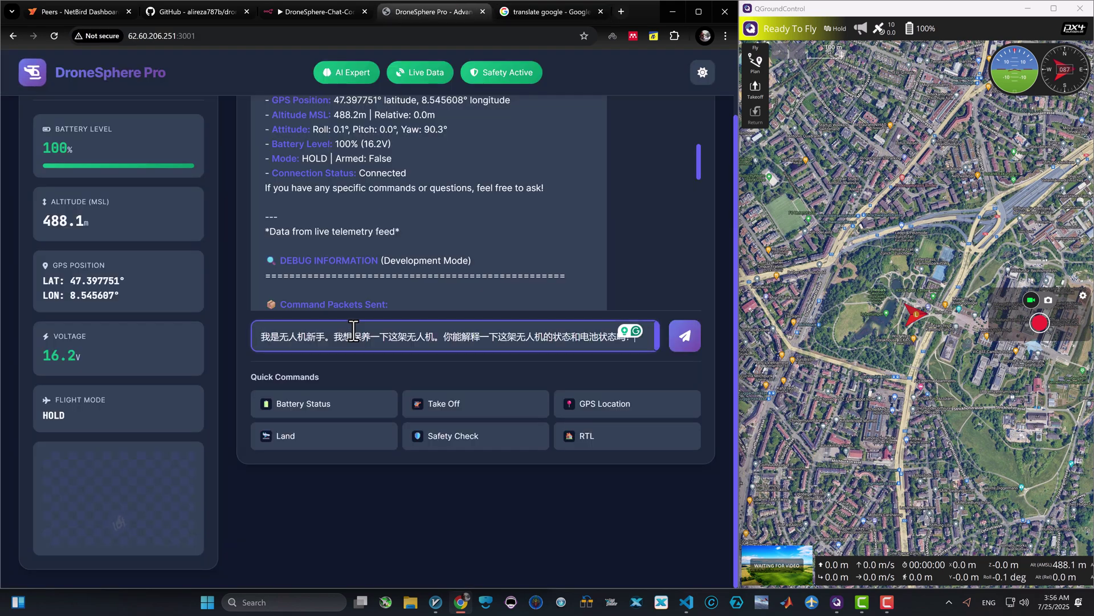
pyautogui.click(687, 336)
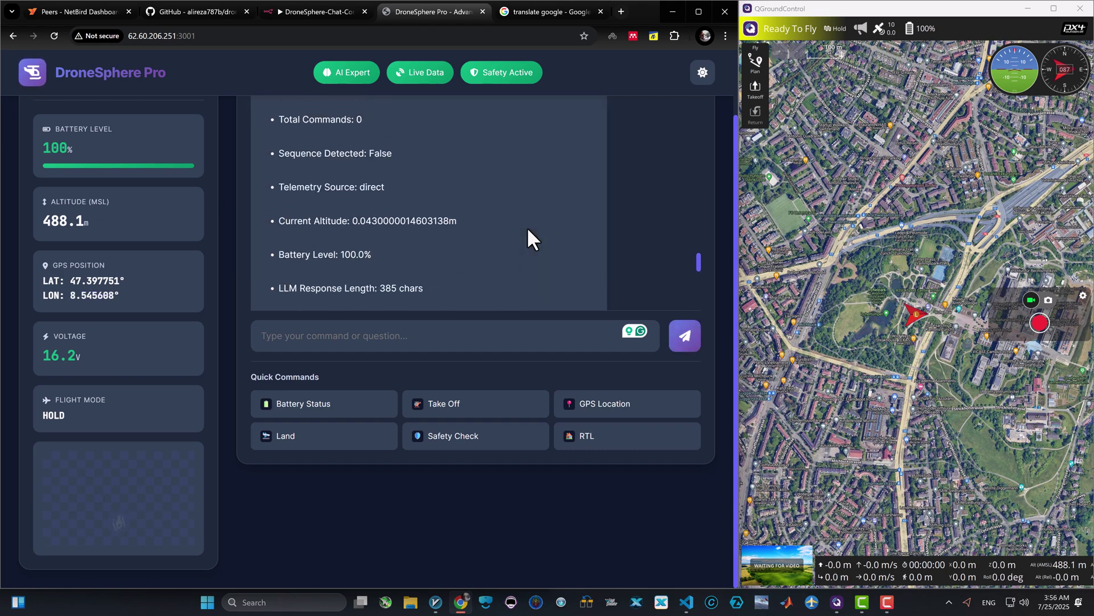
# - Paste the assistant's Chinese reply into Google Translate for an English translation
pyautogui.scroll(-5, 527, 227)
pyautogui.click(548, 12)
pyautogui.hotkey('ctrl', 'v')
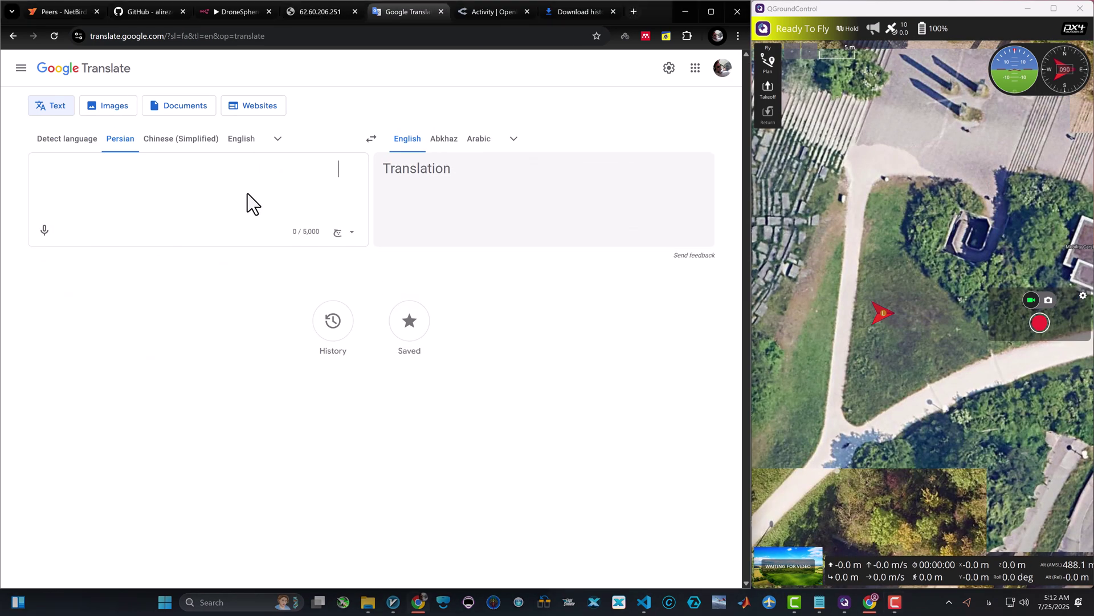
# - Enter the Persian command to rise to 10 m, wait 5 s and land, then select it
pyautogui.write('بلند شو به ار')
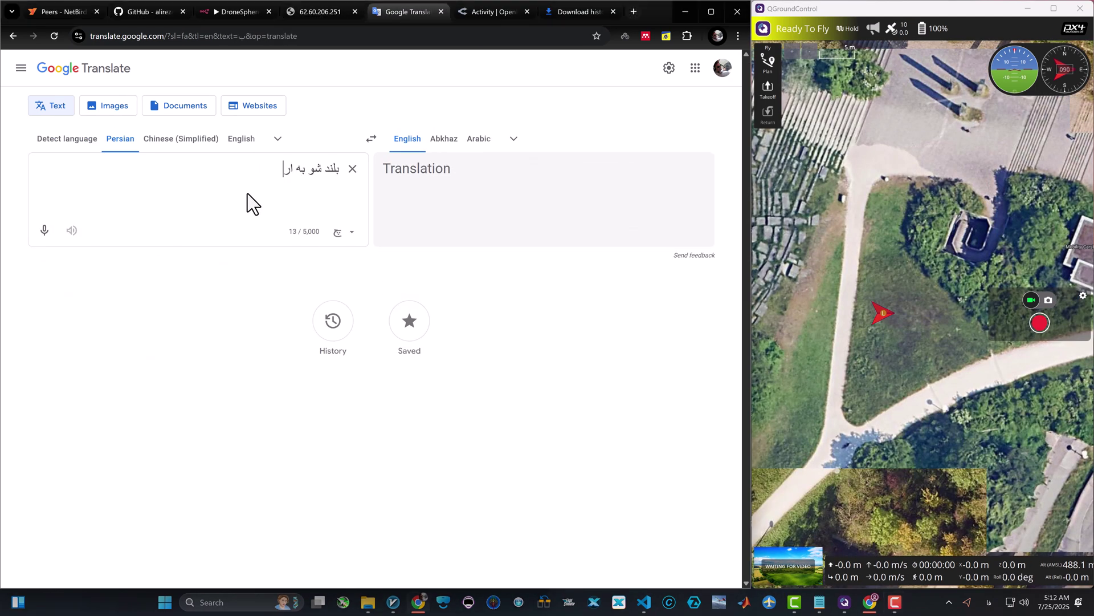
pyautogui.write('تفاع ۱۰ متری بعد')
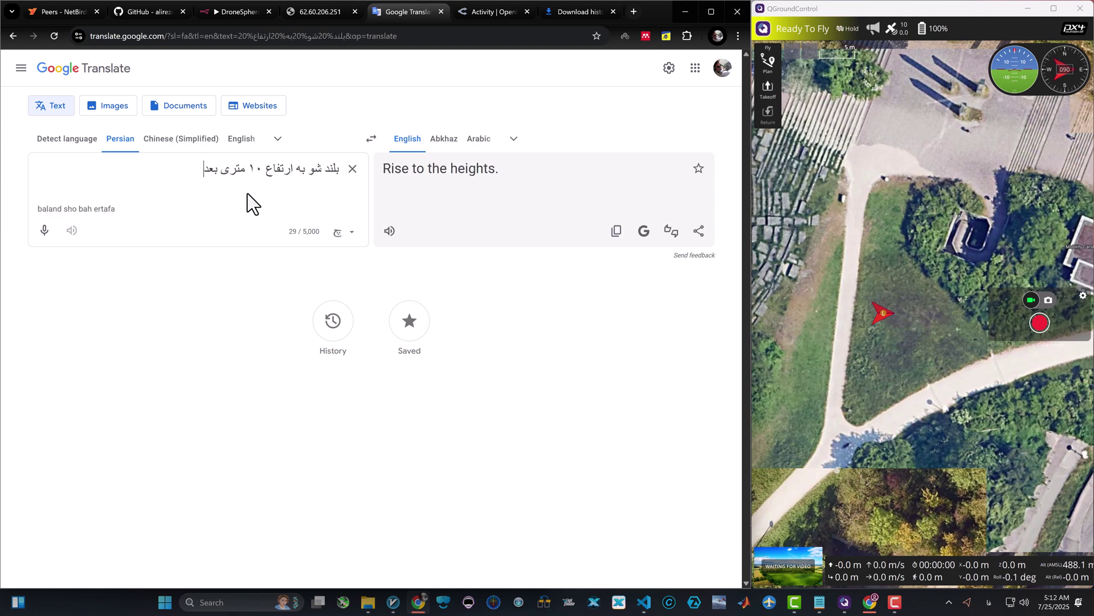
pyautogui.write(' ۵ ثانیه صبر کن و بعد فرود بیا')
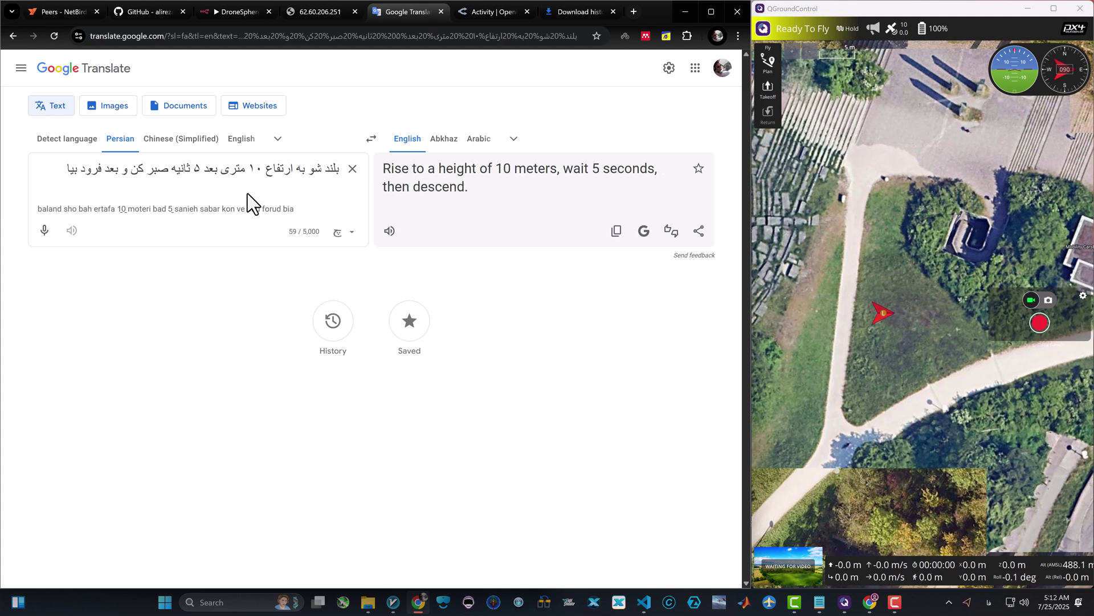
pyautogui.tripleClick(470, 185)
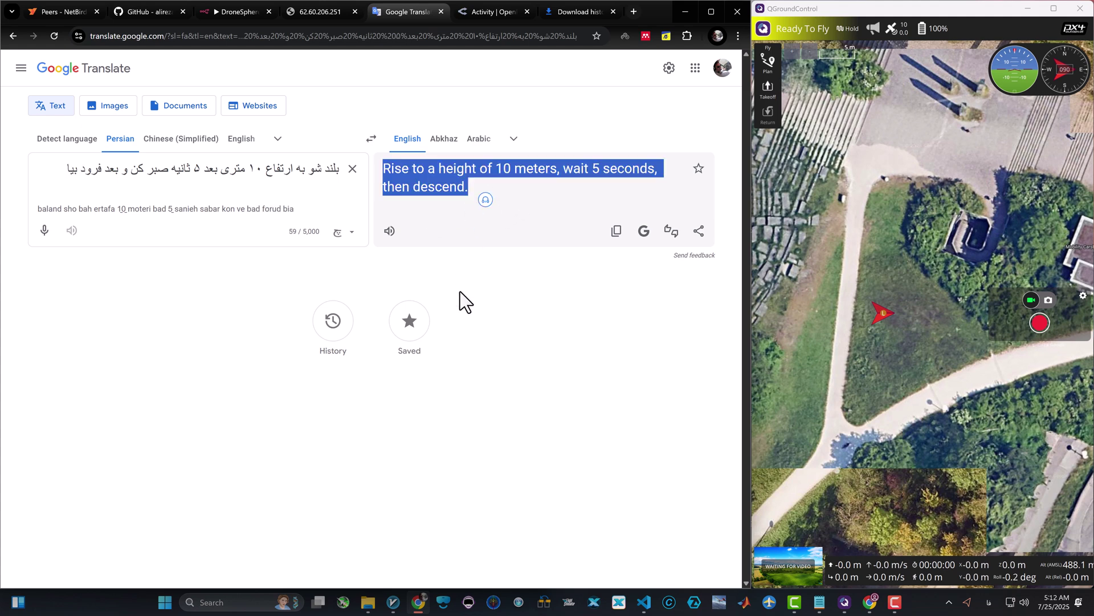
pyautogui.tripleClick(320, 168)
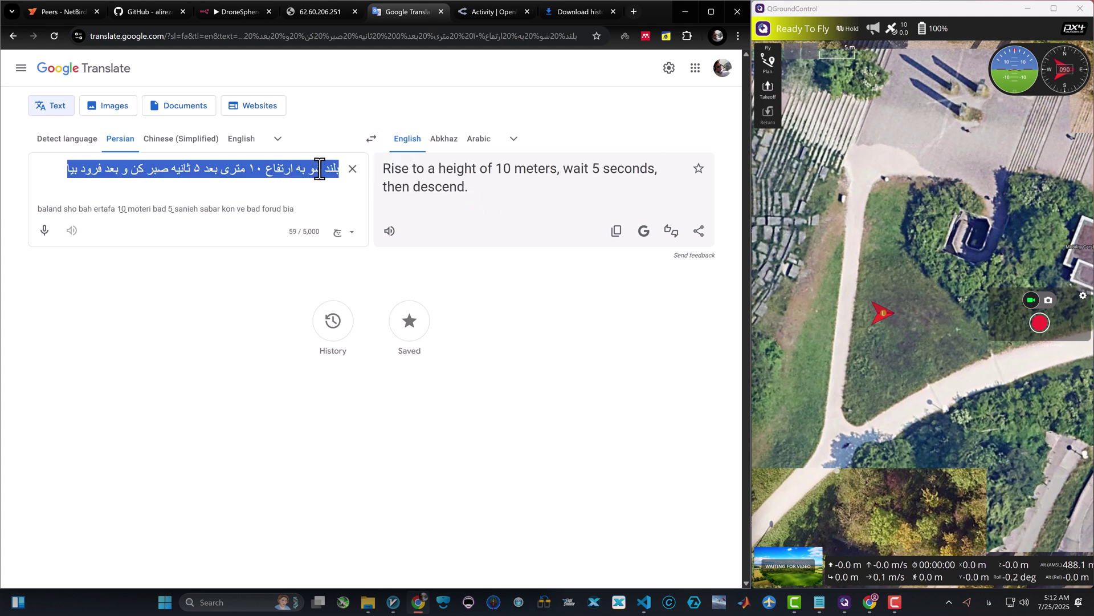
# - Reload the DroneSphere Pro dashboard and send the pasted Persian takeoff-wait-land command
pyautogui.click(319, 10)
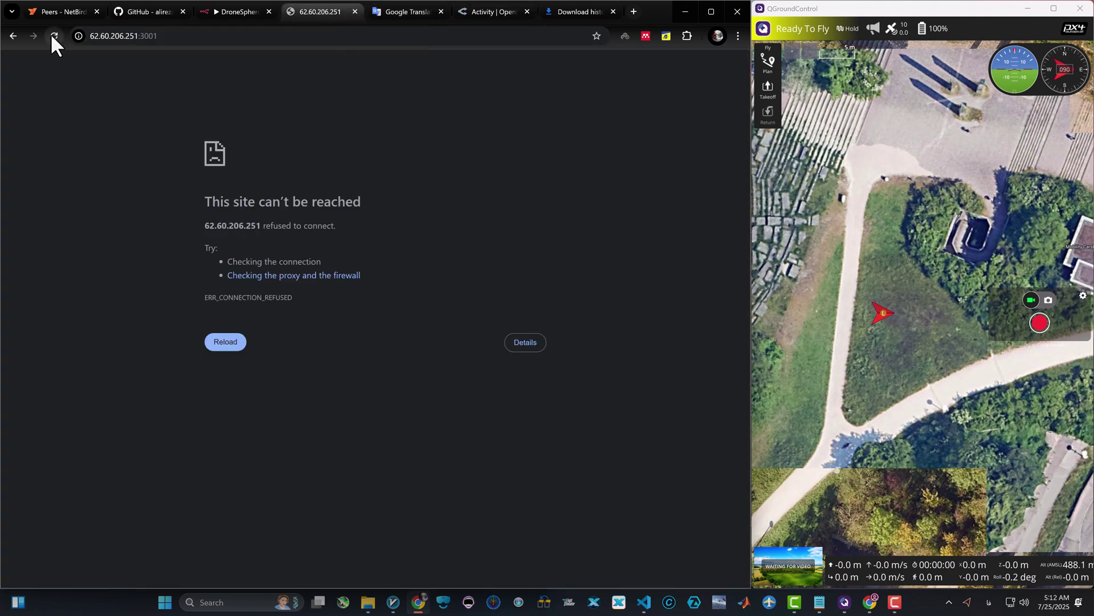
pyautogui.click(52, 35)
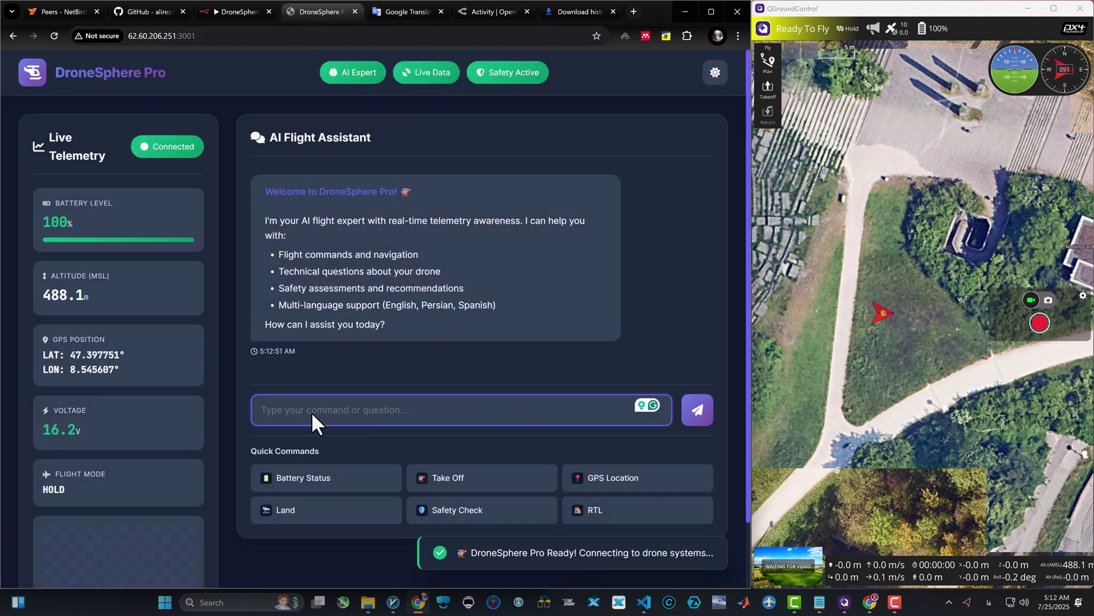
pyautogui.click(328, 421)
pyautogui.hotkey('ctrl', 'v')
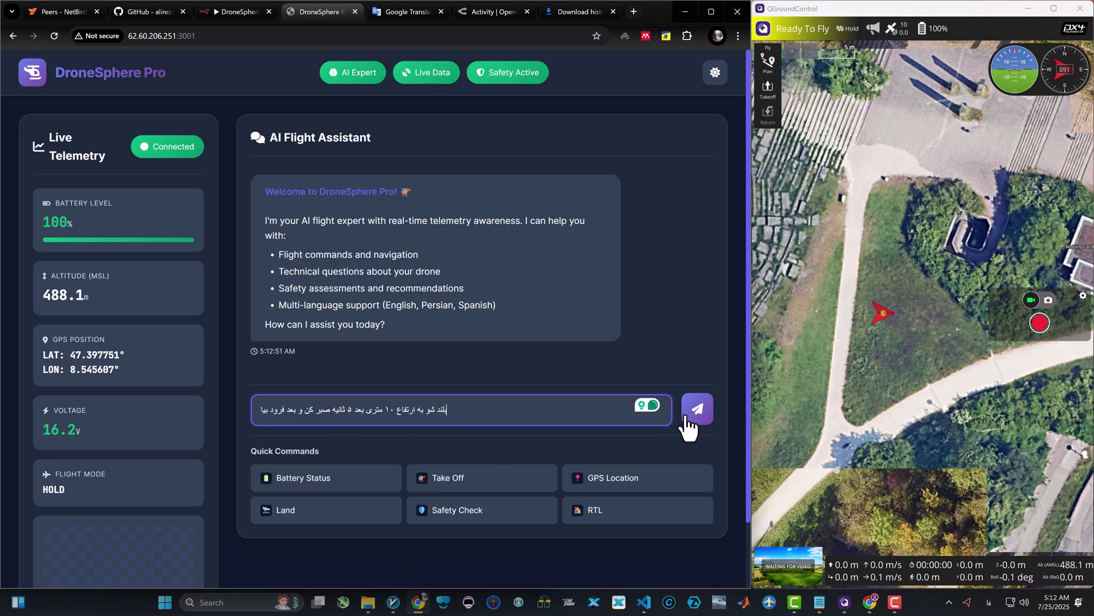
pyautogui.click(695, 425)
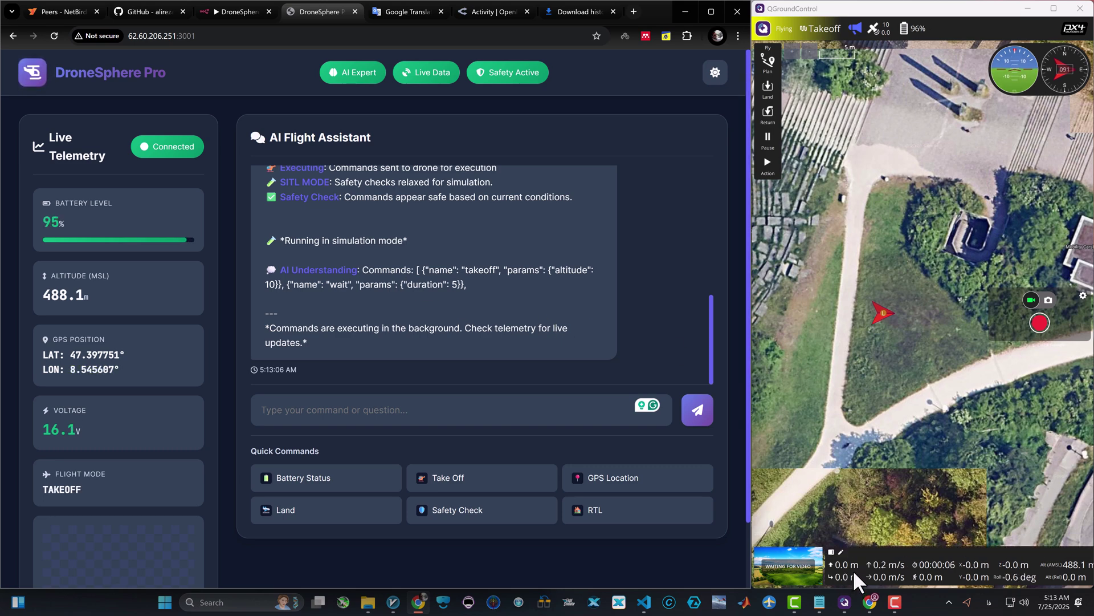
# - Ask in Persian where the drone is and what its battery voltage is
pyautogui.click(542, 413)
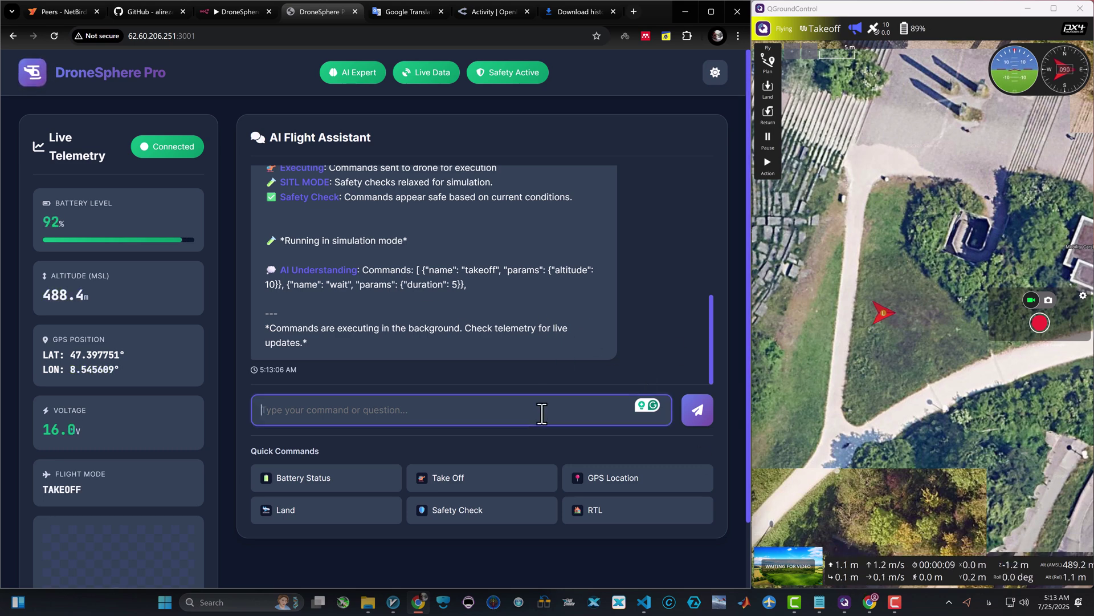
pyautogui.write('پرنده الان ک')
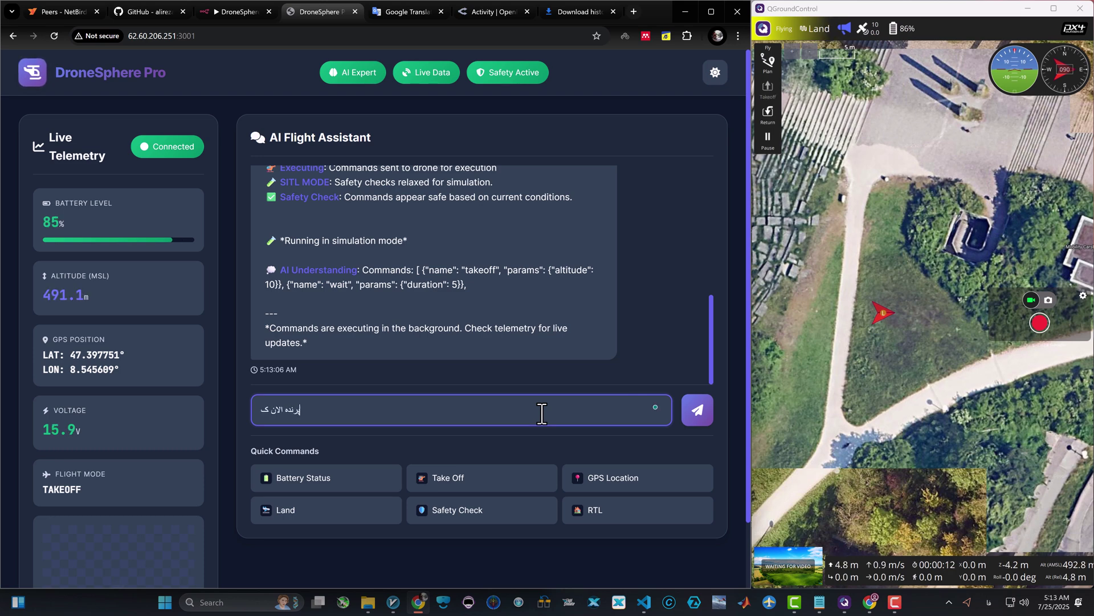
pyautogui.write('جاست؟ باتری')
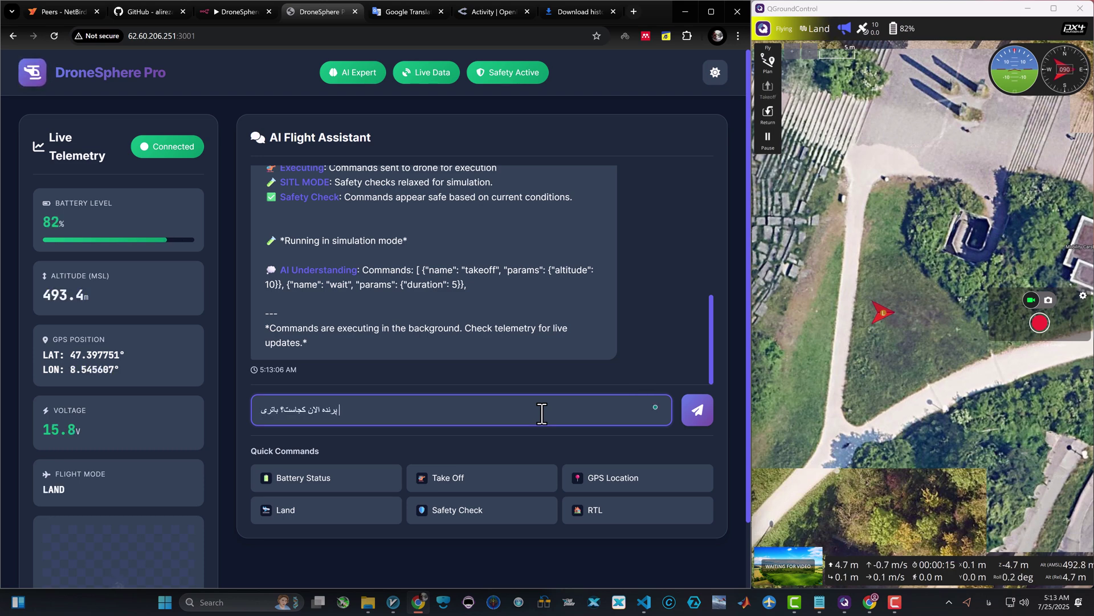
pyautogui.write(' چند ولت هست؟')
pyautogui.press('Return')
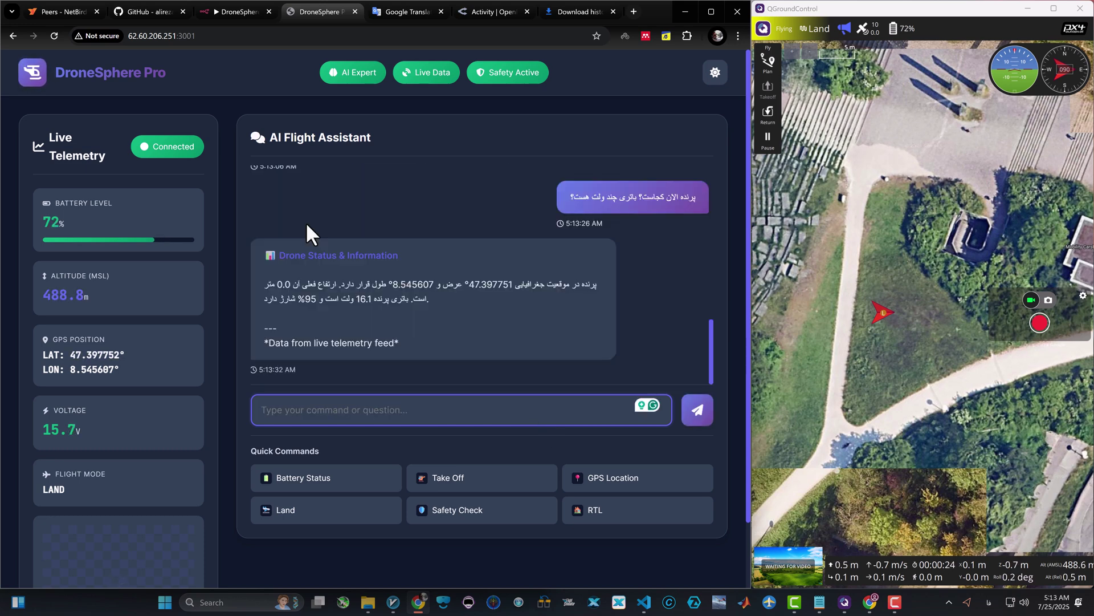
# - Copy the assistant's Persian location-and-battery reply from the DroneSphere Pro chat
pyautogui.tripleClick(311, 290)
pyautogui.hotkey('ctrl', 'c')
pyautogui.click(408, 11)
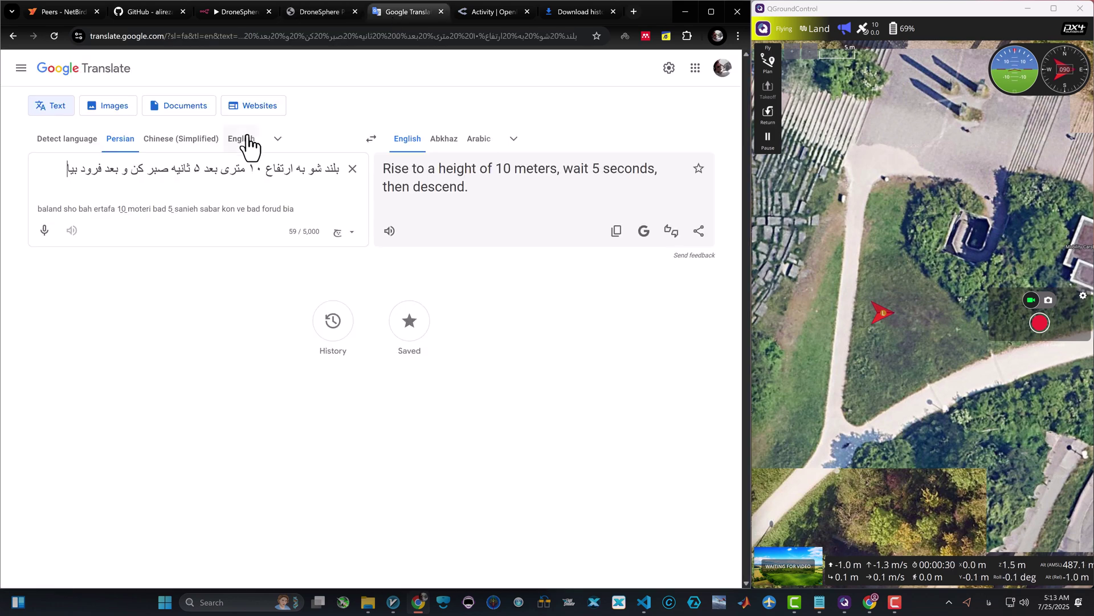
# - Translate the reply, then enter 'takeoff to 20m altitude, wait 10s and then land' and select the Hindi output
pyautogui.doubleClick(243, 167)
pyautogui.hotkey('ctrl', 'a')
pyautogui.hotkey('ctrl', 'v')
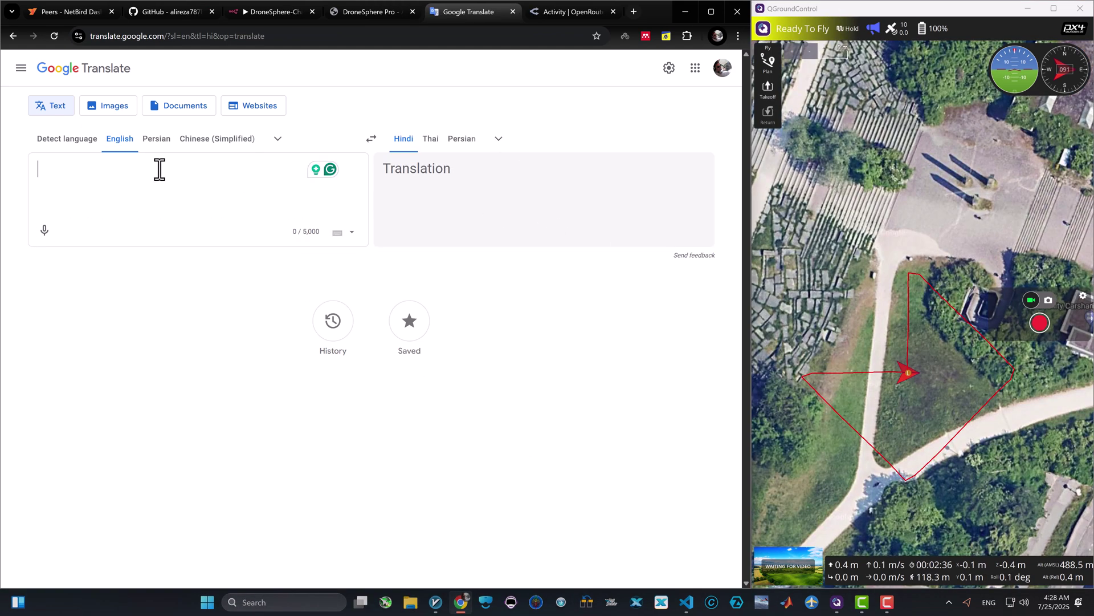
pyautogui.write('takeoff to 20')
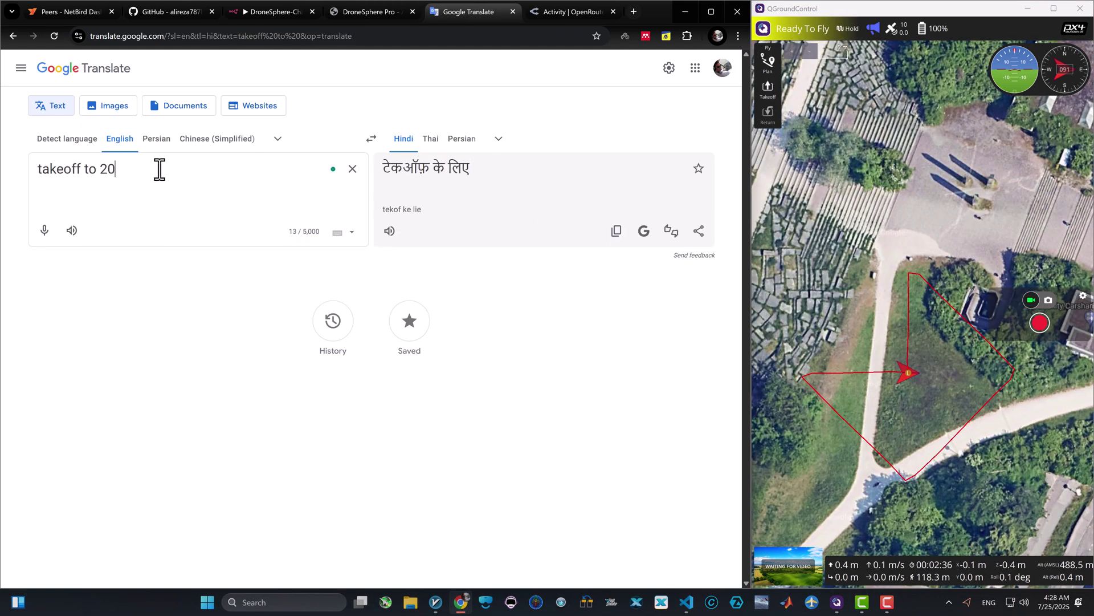
pyautogui.write('m altitude, wait 10s and then land')
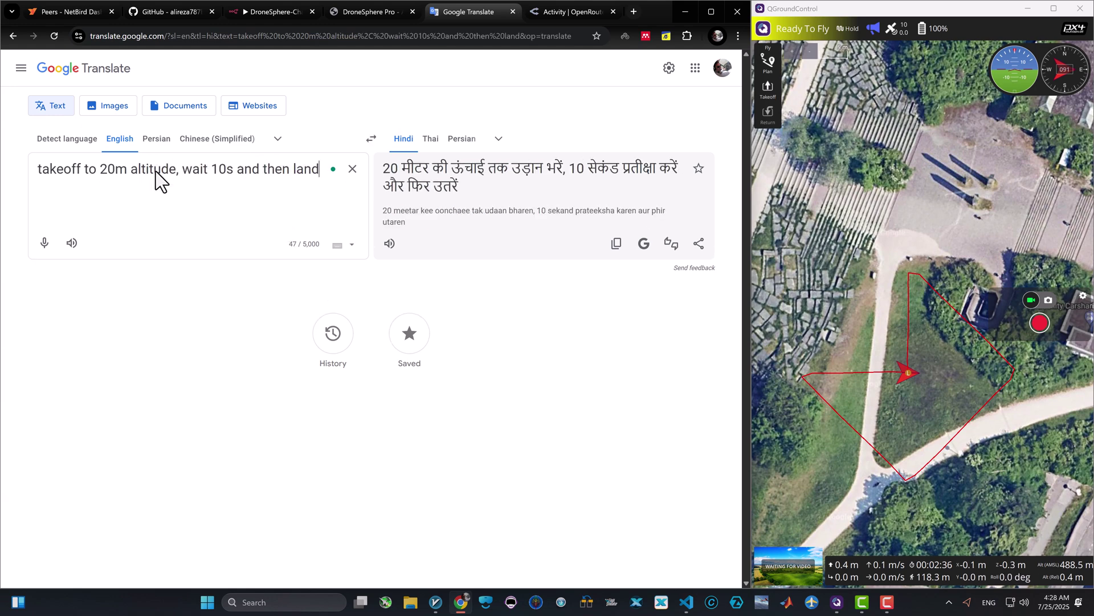
pyautogui.tripleClick(385, 174)
# - Send the Hindi command to take off to 20 m, wait 10 s and land
pyautogui.click(365, 11)
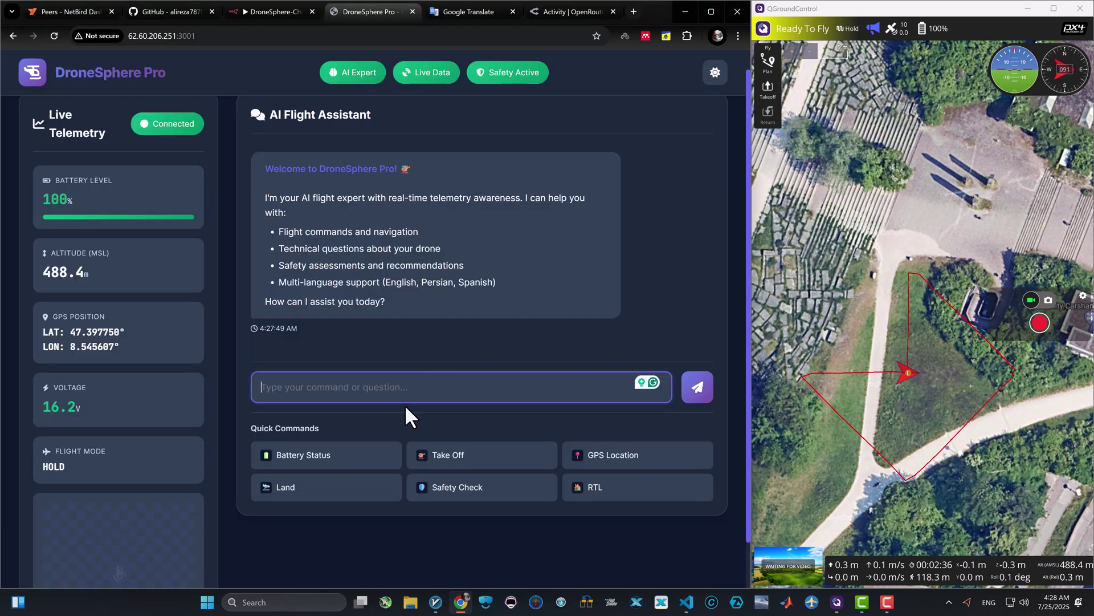
pyautogui.hotkey('ctrl', 'v')
pyautogui.press('Return')
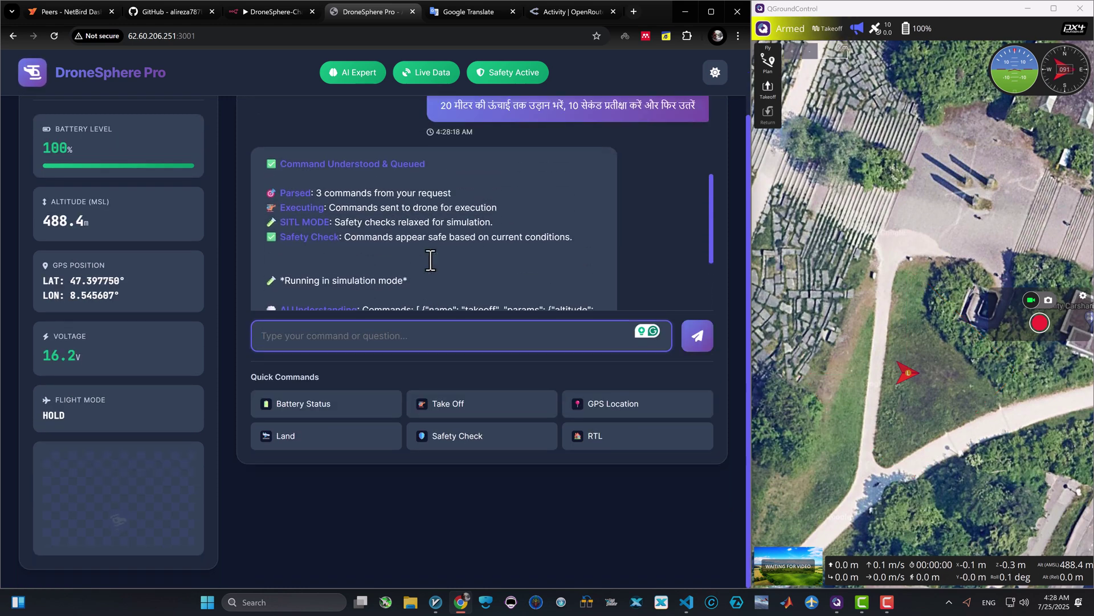
pyautogui.scroll(-2, 430, 260)
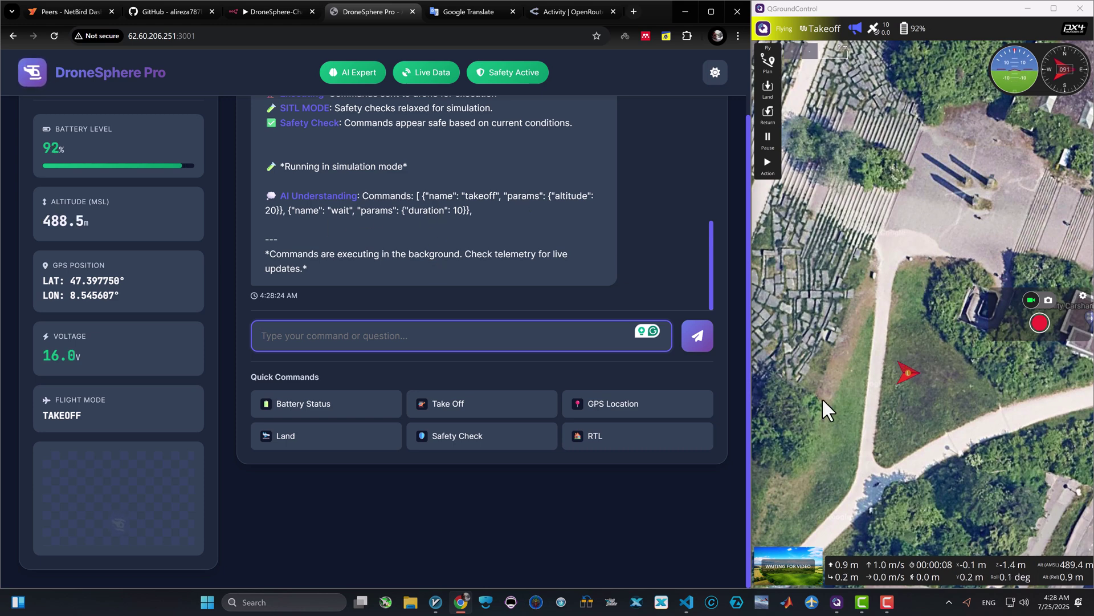
# - Translate 'wher is the drone now?' into Arabic and copy the Arabic text
pyautogui.click(459, 13)
pyautogui.tripleClick(303, 180)
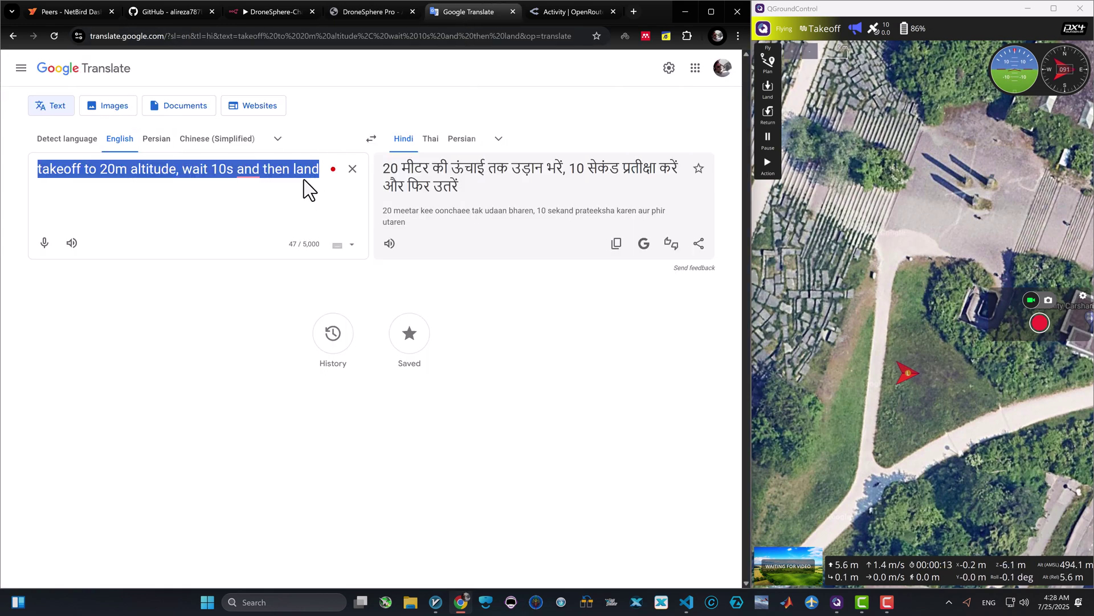
pyautogui.write('wher is the drone now?')
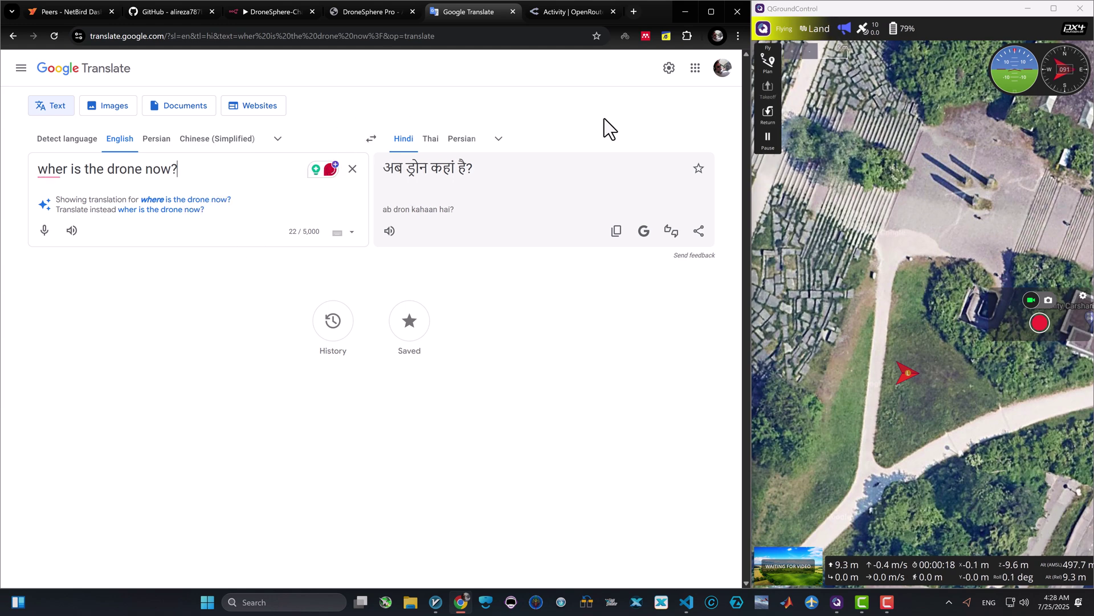
pyautogui.click(499, 140)
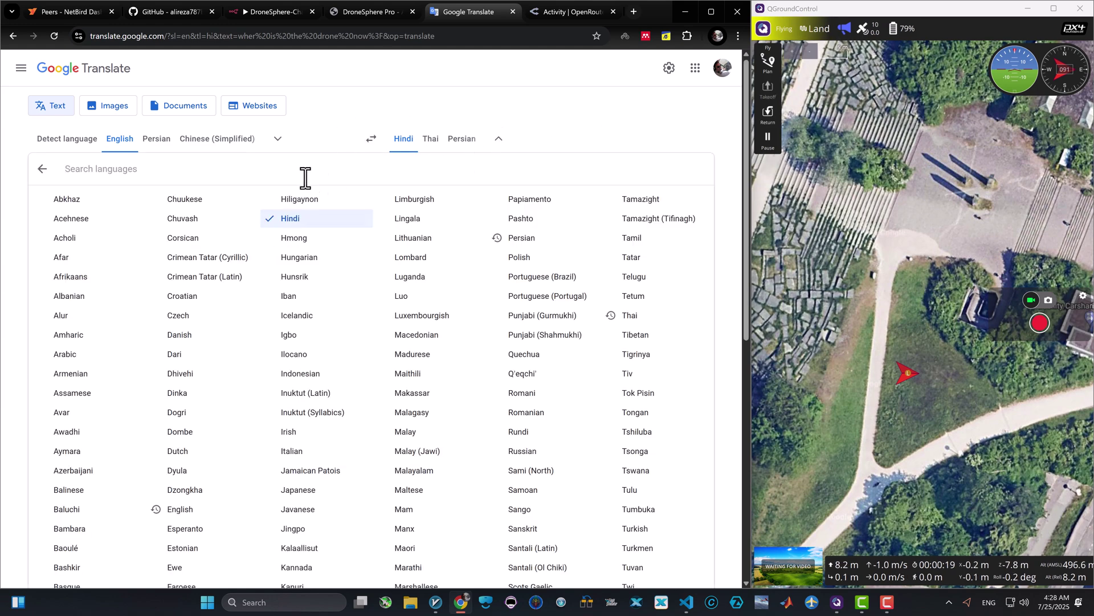
pyautogui.write('ara')
pyautogui.click(108, 199)
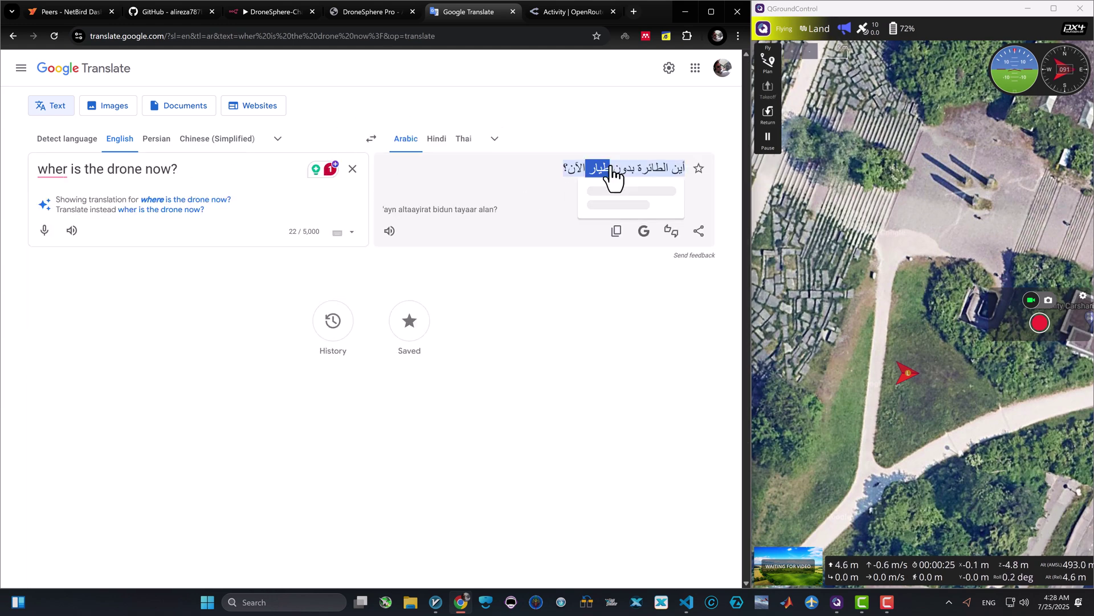
pyautogui.tripleClick(613, 174)
pyautogui.hotkey('ctrl', 'c')
# - Paste the Arabic location question into DroneSphere Pro's chat and send it
pyautogui.click(371, 11)
pyautogui.click(334, 337)
pyautogui.hotkey('ctrl', 'v')
pyautogui.press('Return')
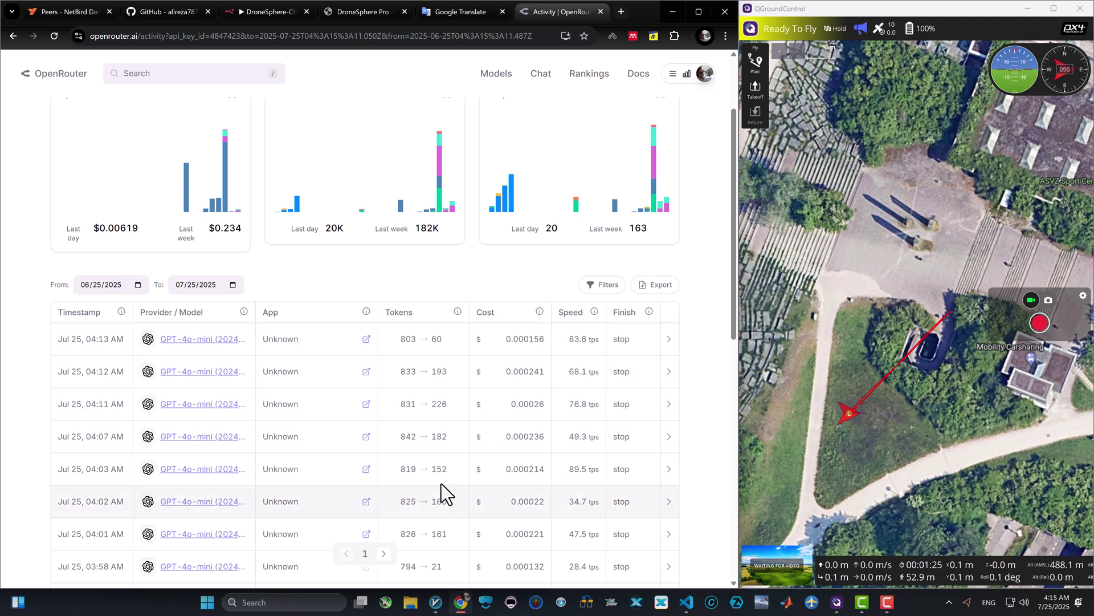
# - Scroll OpenRouter's activity log down to the GPT-4o-mini request table
pyautogui.scroll(-3, 442, 482)
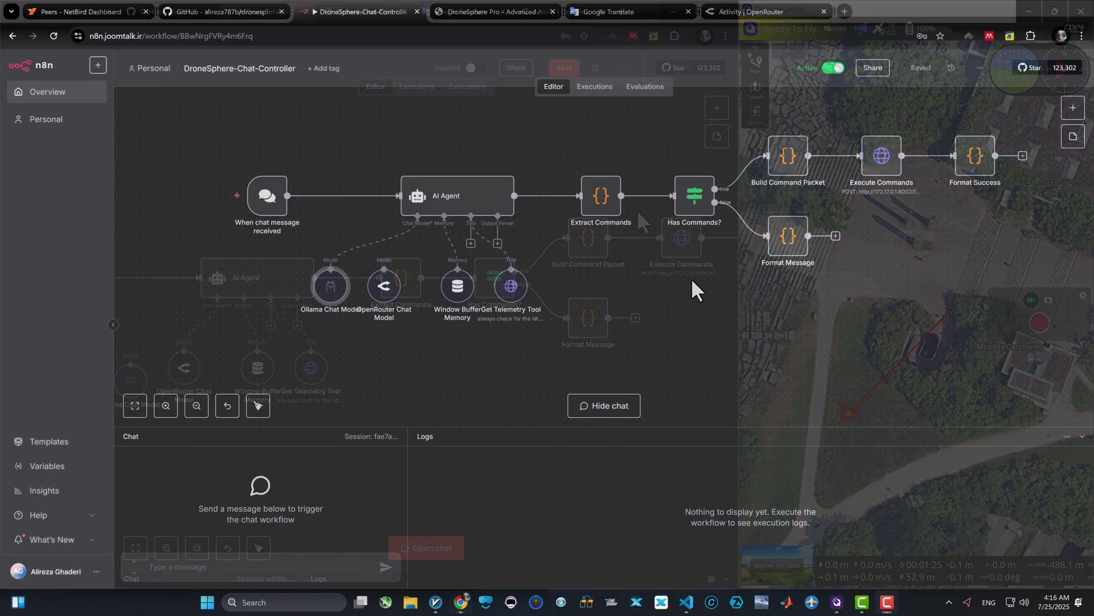
# - Set the Ollama Chat Model node's model to llama3.2:latest and return to the workflow canvas
pyautogui.moveTo(716, 301); pyautogui.dragTo(669, 313)
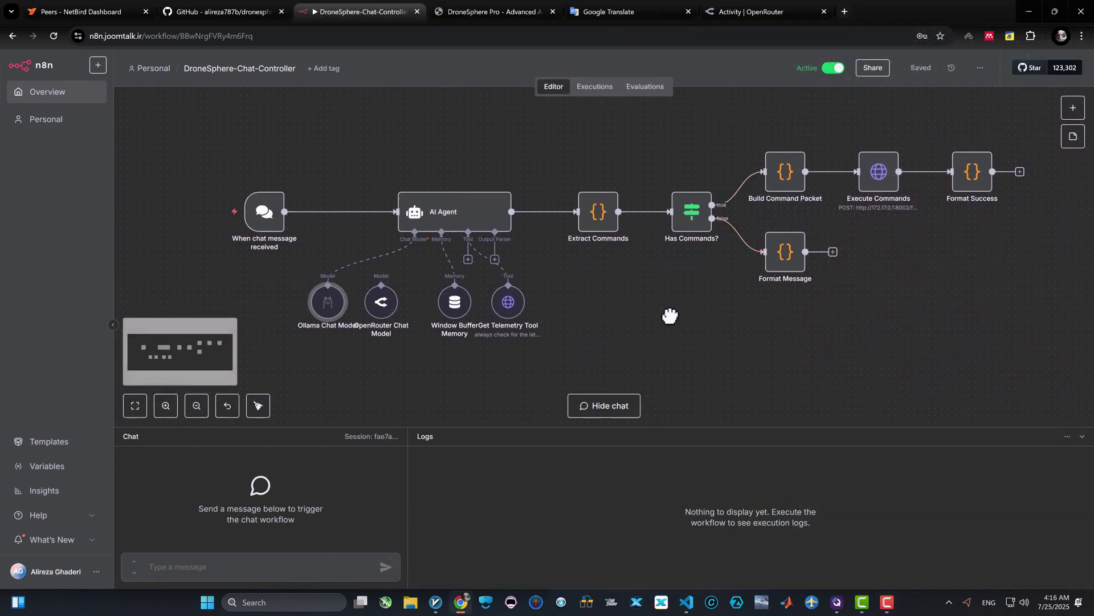
pyautogui.doubleClick(341, 302)
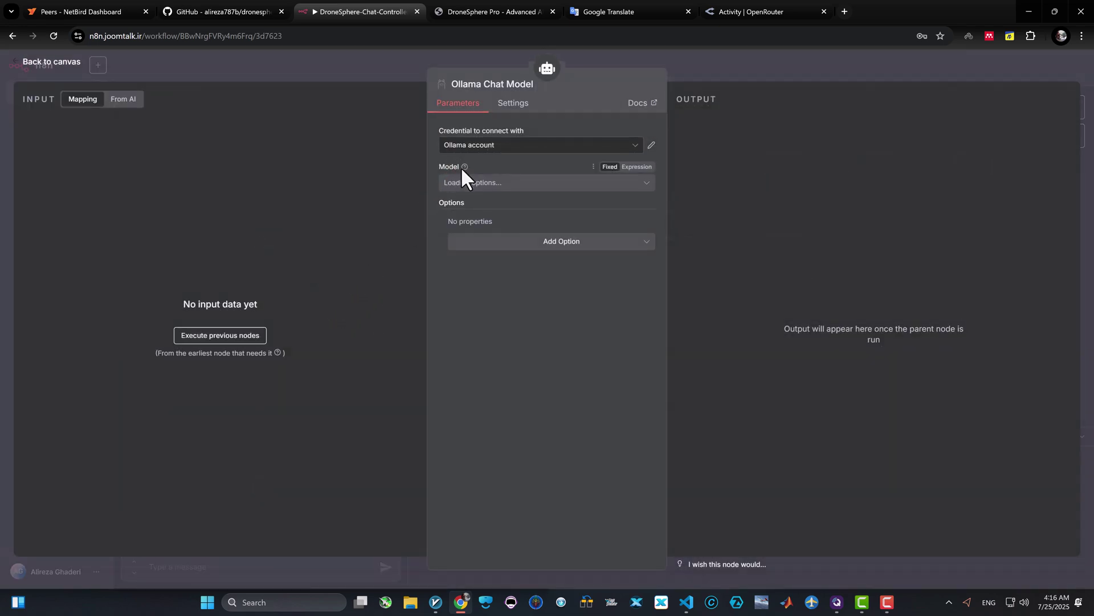
pyautogui.click(471, 186)
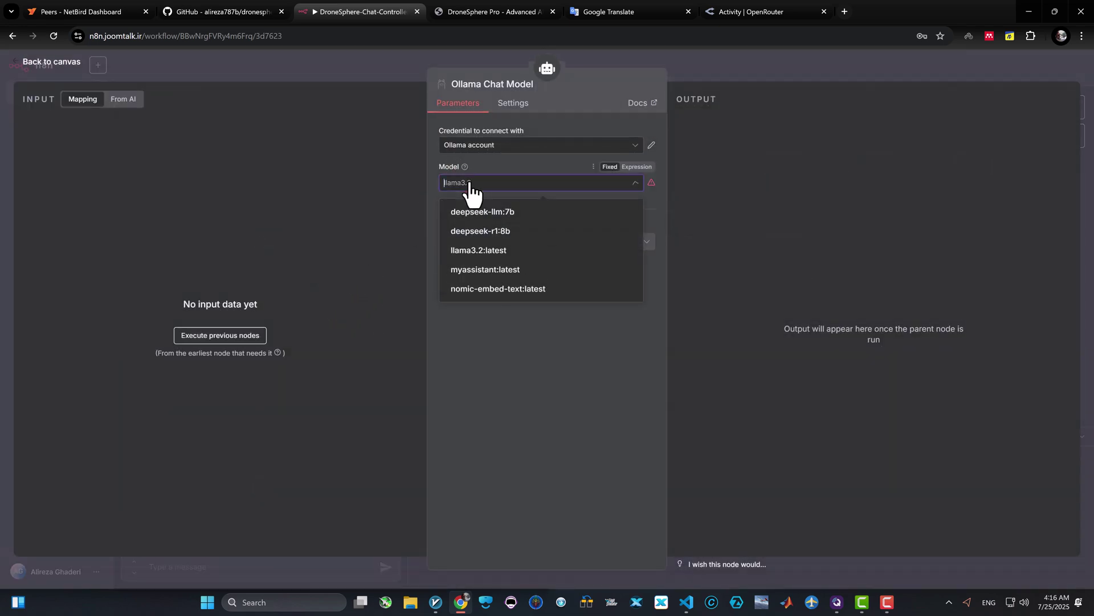
pyautogui.click(494, 253)
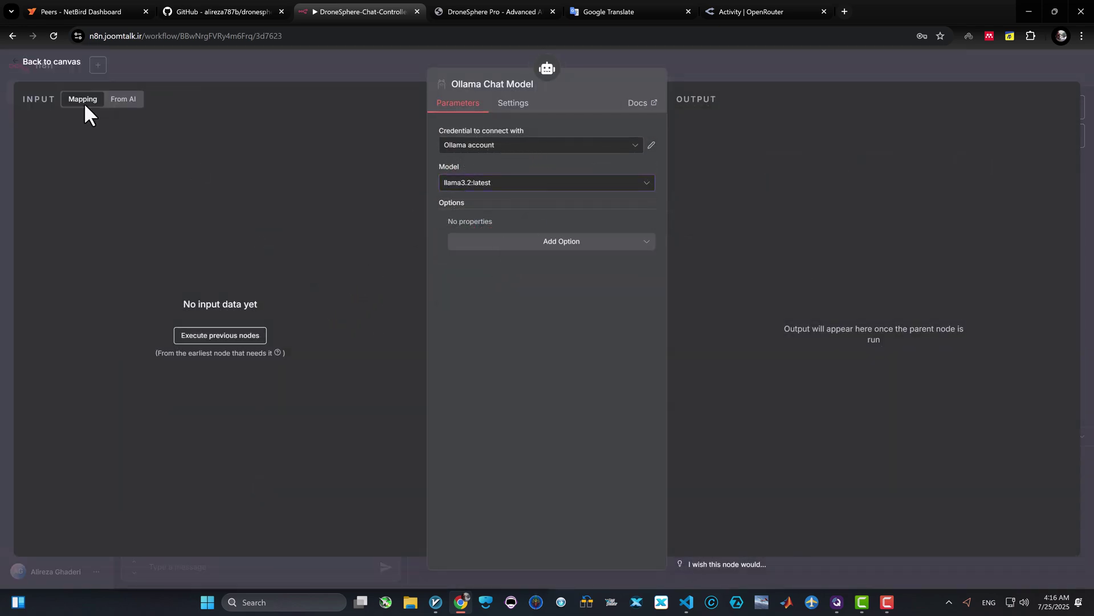
pyautogui.click(60, 64)
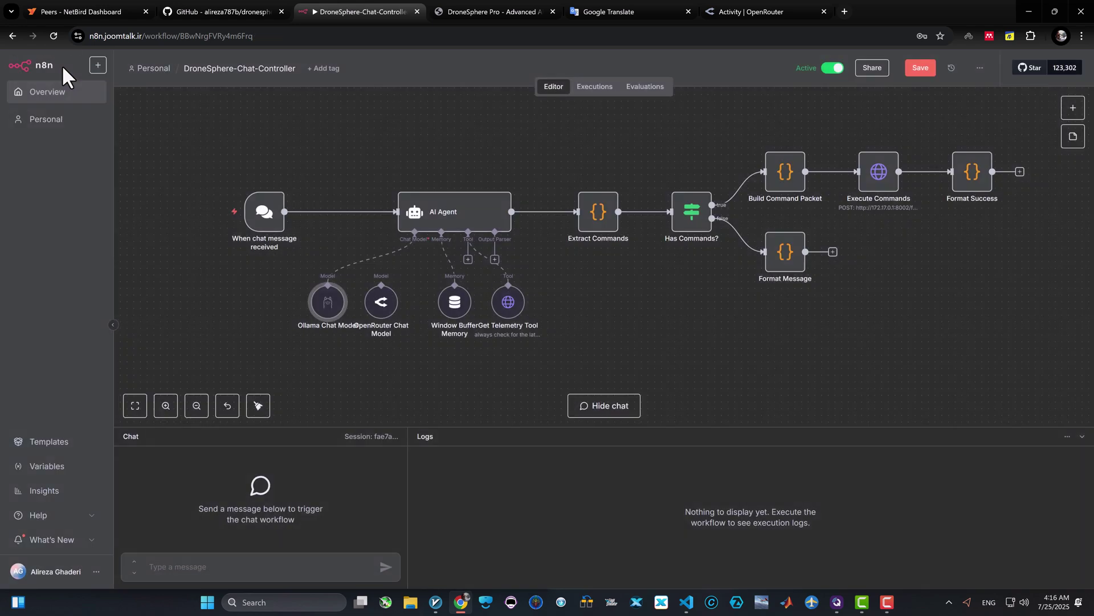
pyautogui.click(336, 568)
# - Send the workflow chat 'where is my drone? give me a report' and review the status reply
pyautogui.write('where ')
pyautogui.write('is my drone')
pyautogui.write(' ? give me ')
pyautogui.write(' a repo')
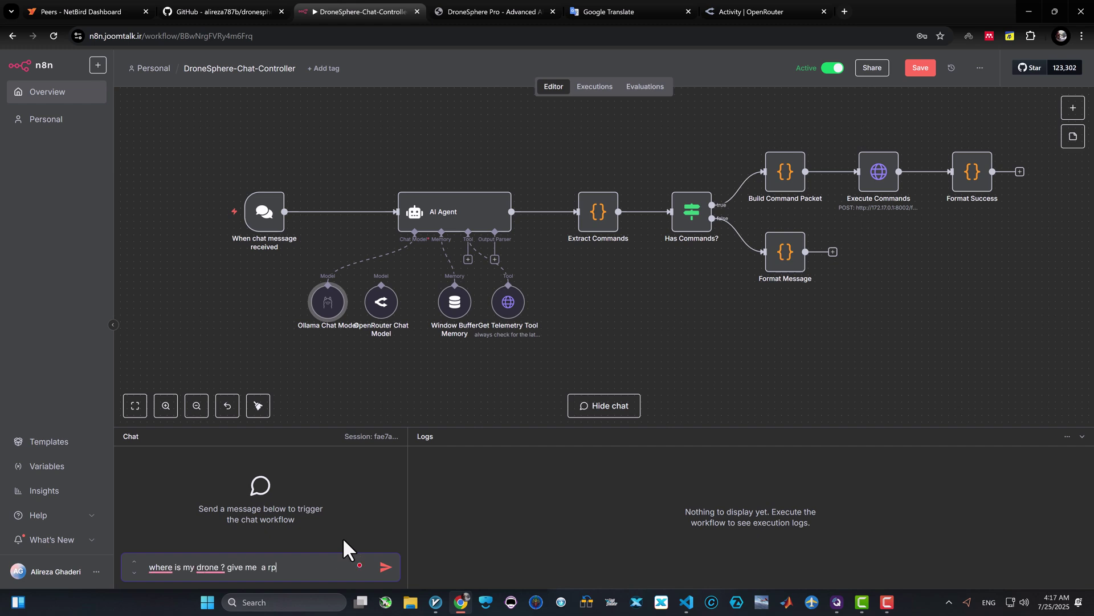
pyautogui.write('rt of its status')
pyautogui.press('Return')
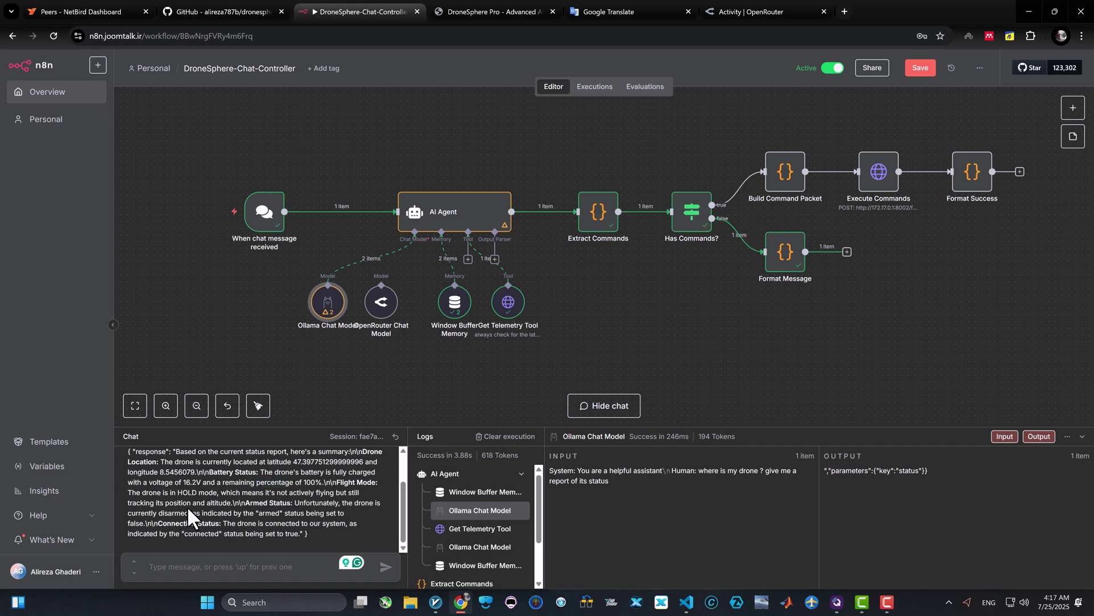
pyautogui.moveTo(174, 502); pyautogui.dragTo(318, 502)
pyautogui.click(168, 527)
pyautogui.scroll(2, 202, 516)
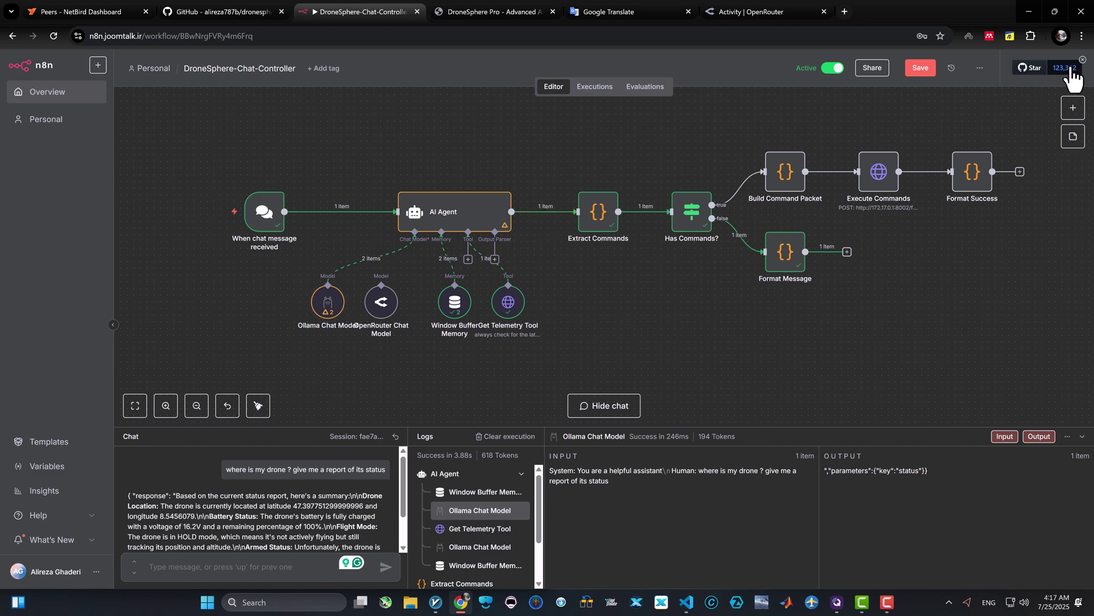
# - Add an MCP Client Tool node via an 'mcp' search and place it beside Get Telemetry Tool
pyautogui.click(1073, 108)
pyautogui.write('mcp')
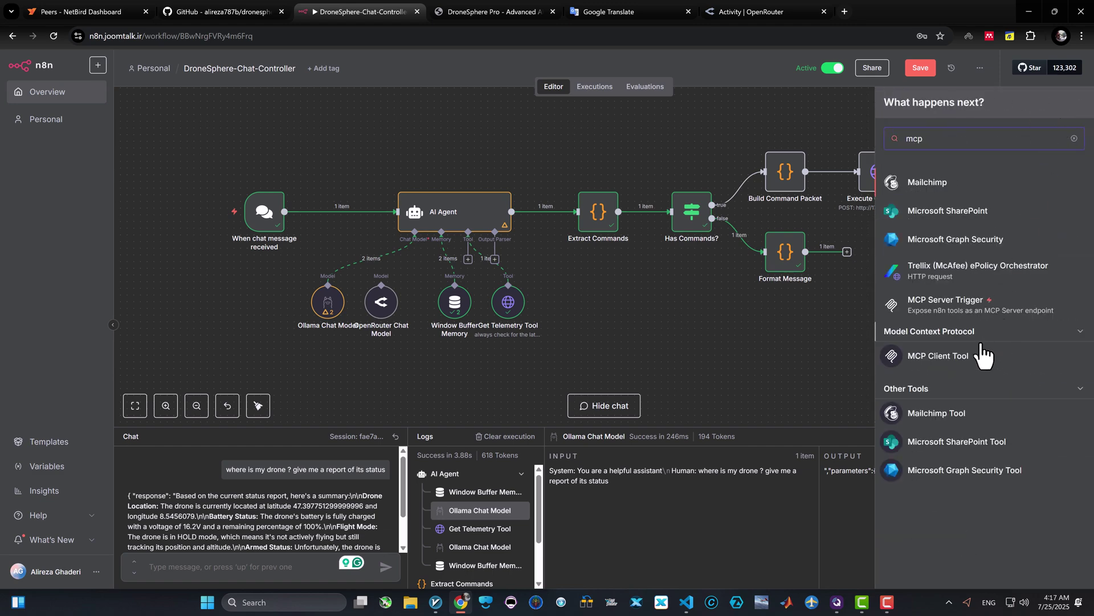
pyautogui.click(935, 357)
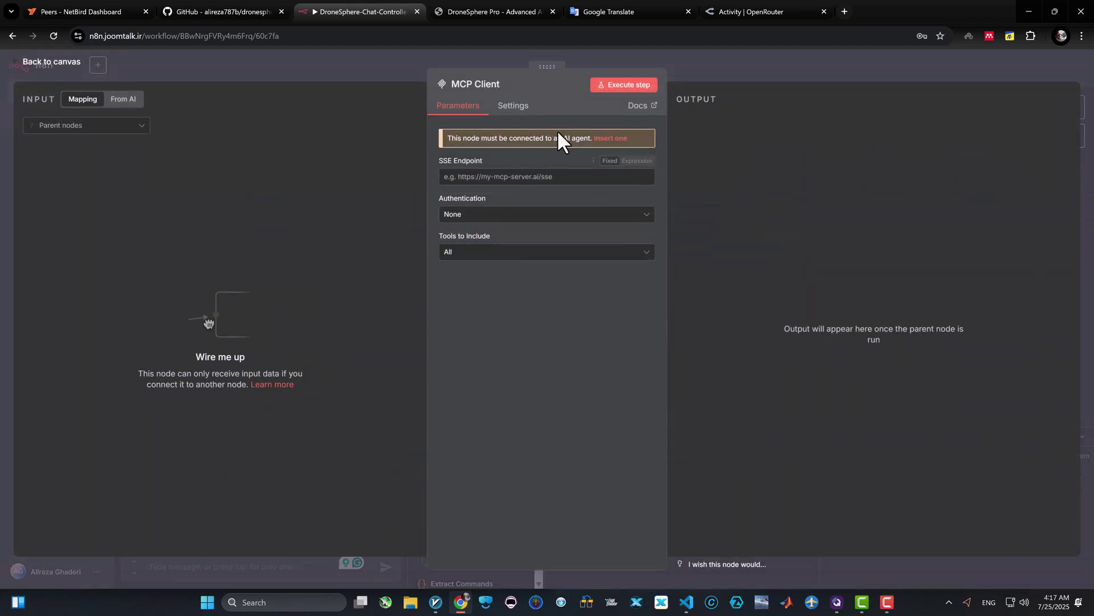
pyautogui.click(77, 60)
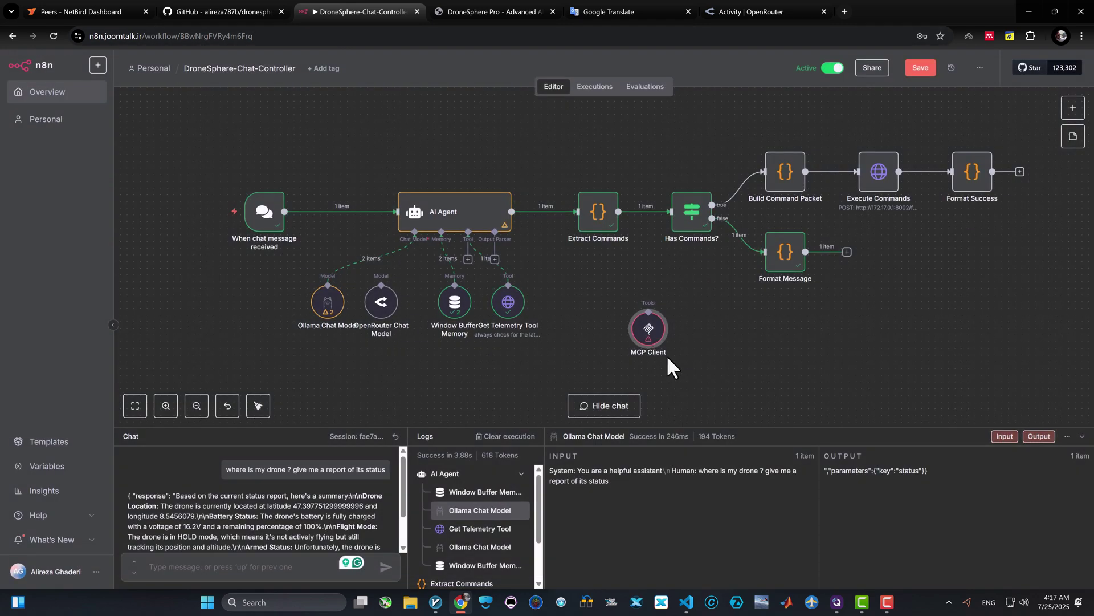
pyautogui.moveTo(631, 323); pyautogui.dragTo(579, 288)
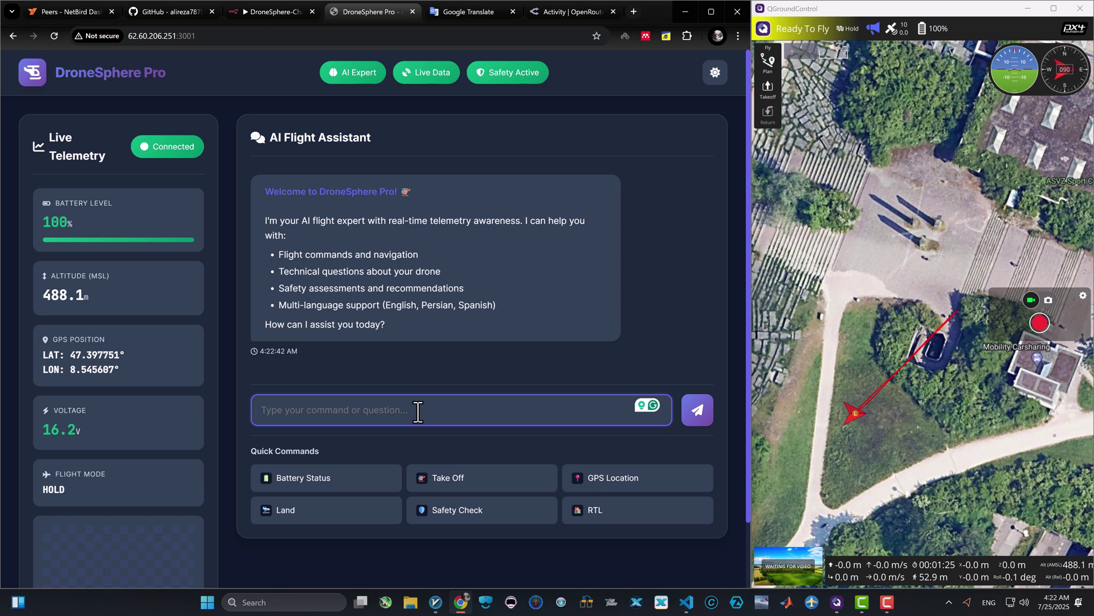
# - Ask the assistant to take off to 20m, fly a 20m square at 30m with 5s corner waits, then RTL
pyautogui.write('lets takeof to')
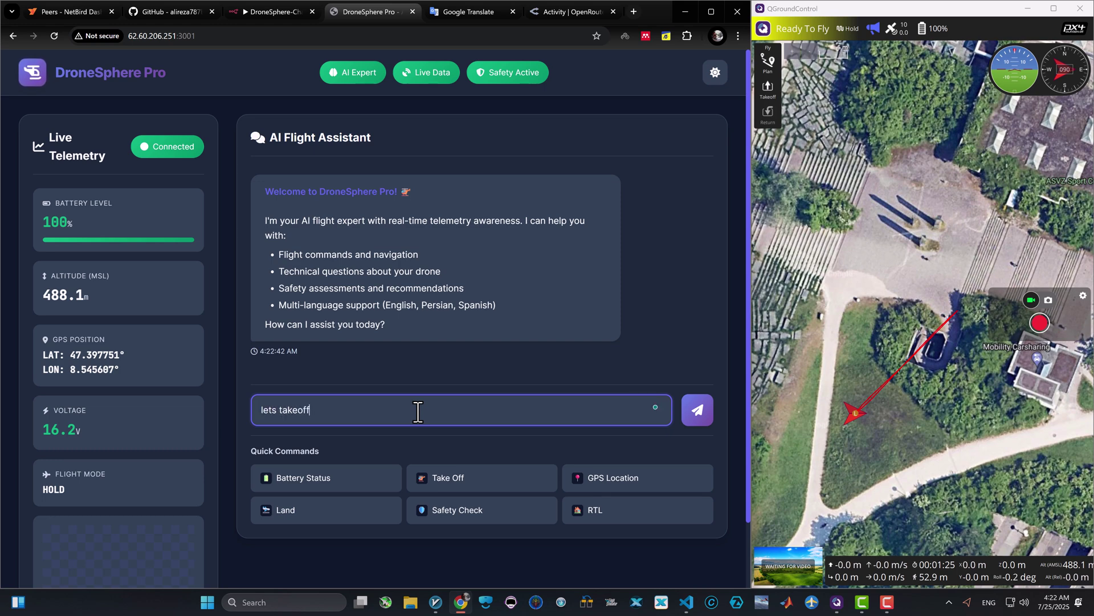
pyautogui.write(' 20m, wait 5s, then create a square with bun')
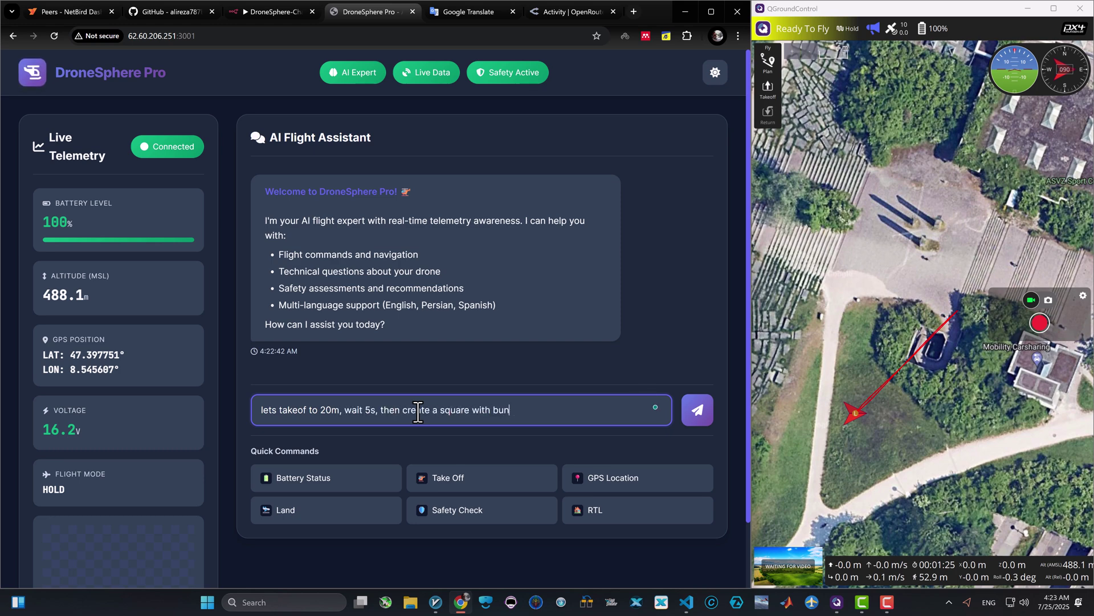
pyautogui.write('ch on goto NED commands al')
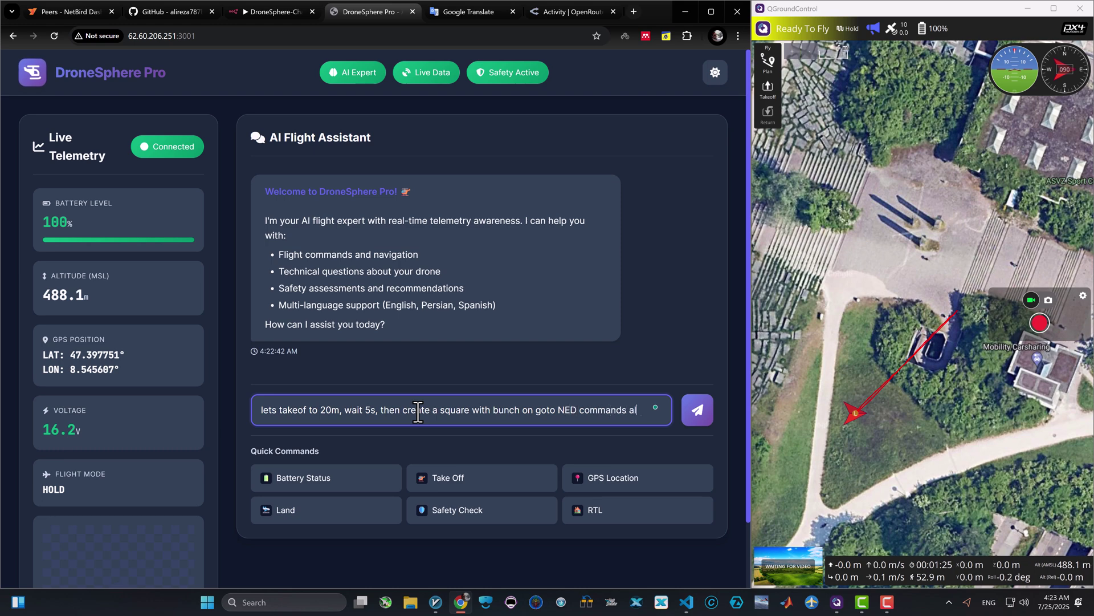
pyautogui.write('l at altitude of 30')
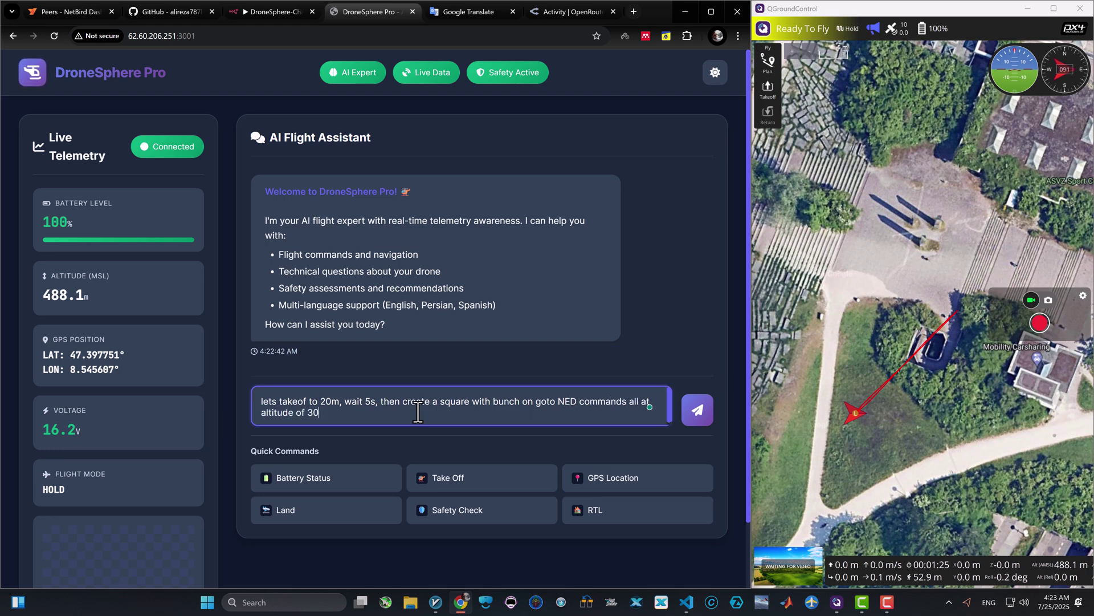
pyautogui.write('m above ground, each croner')
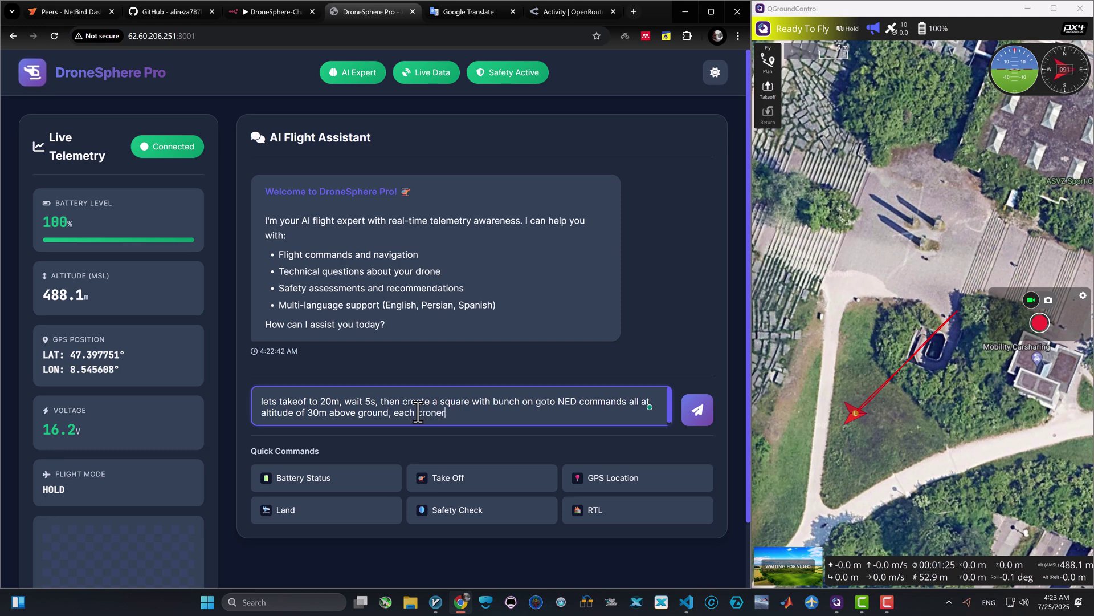
pyautogui.write(' length of 20m,')
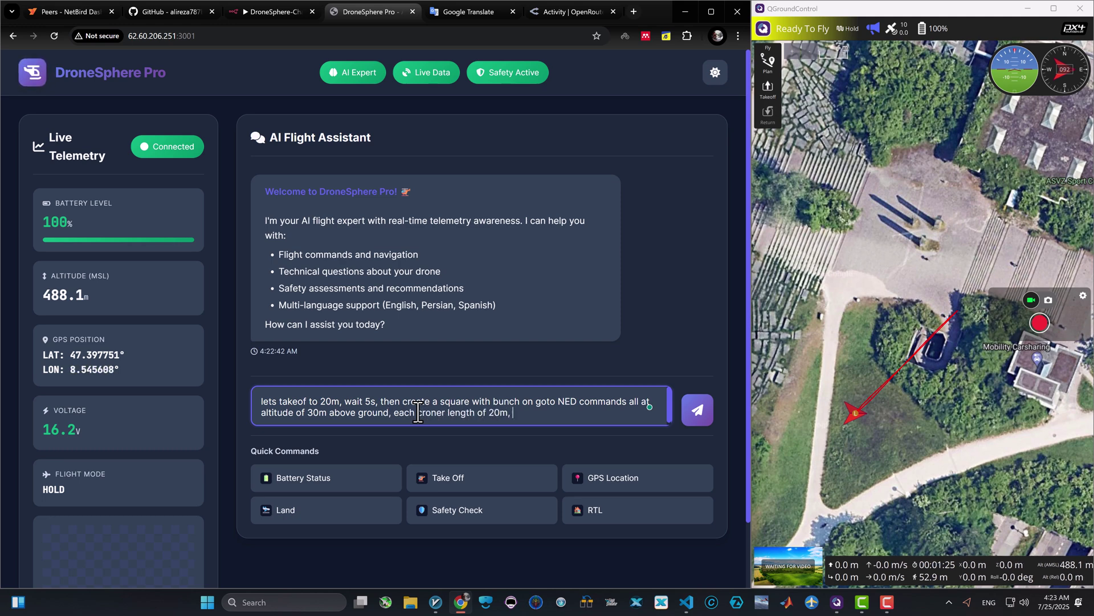
pyautogui.write(' wait 5s at each co')
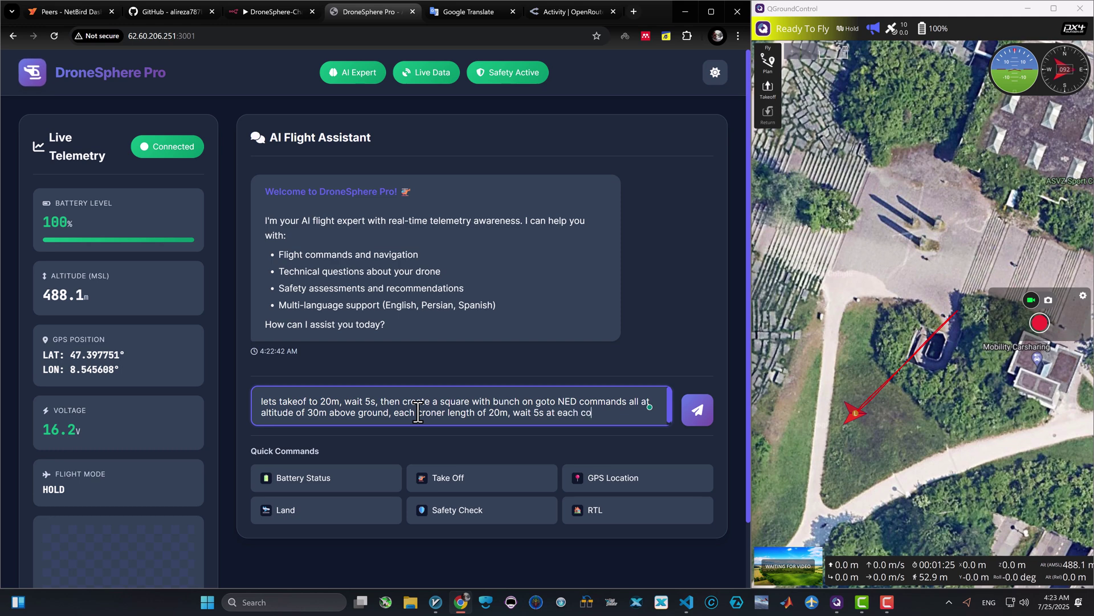
pyautogui.write('rner and then return rtl')
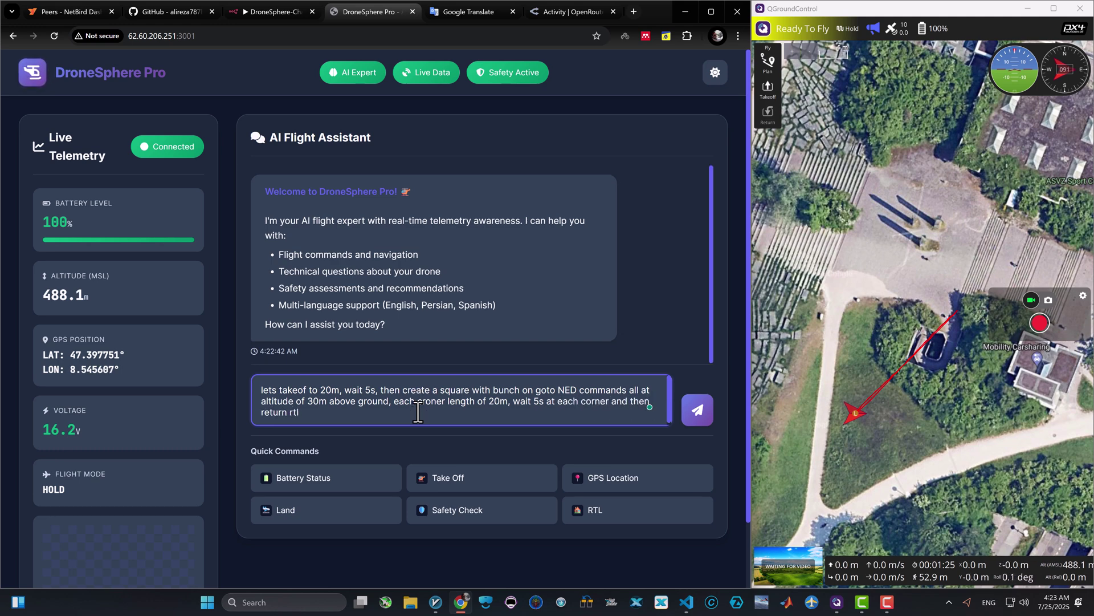
pyautogui.press('Return')
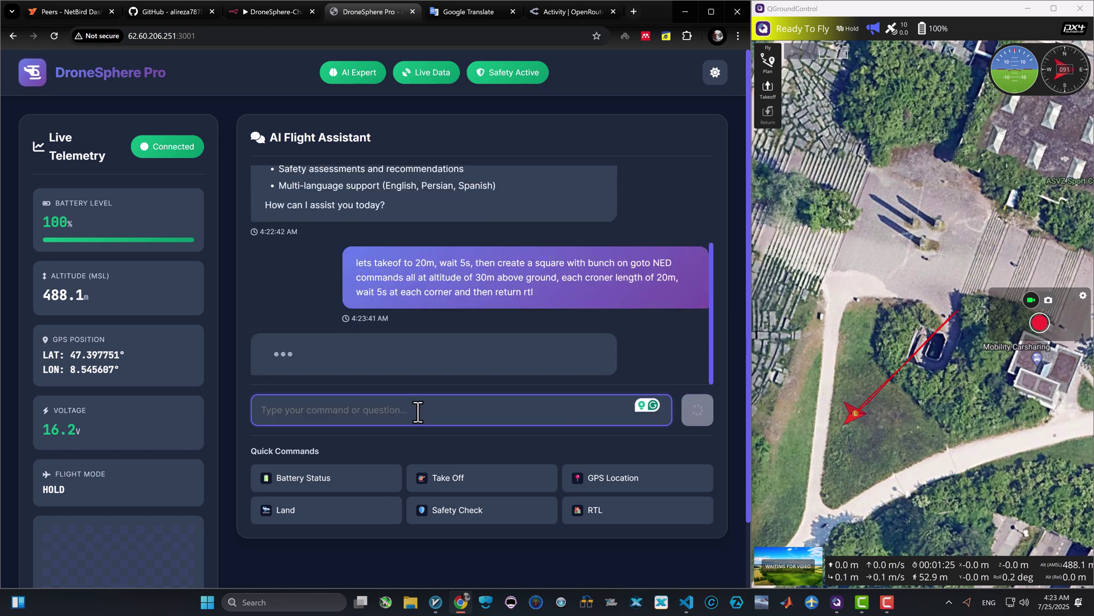